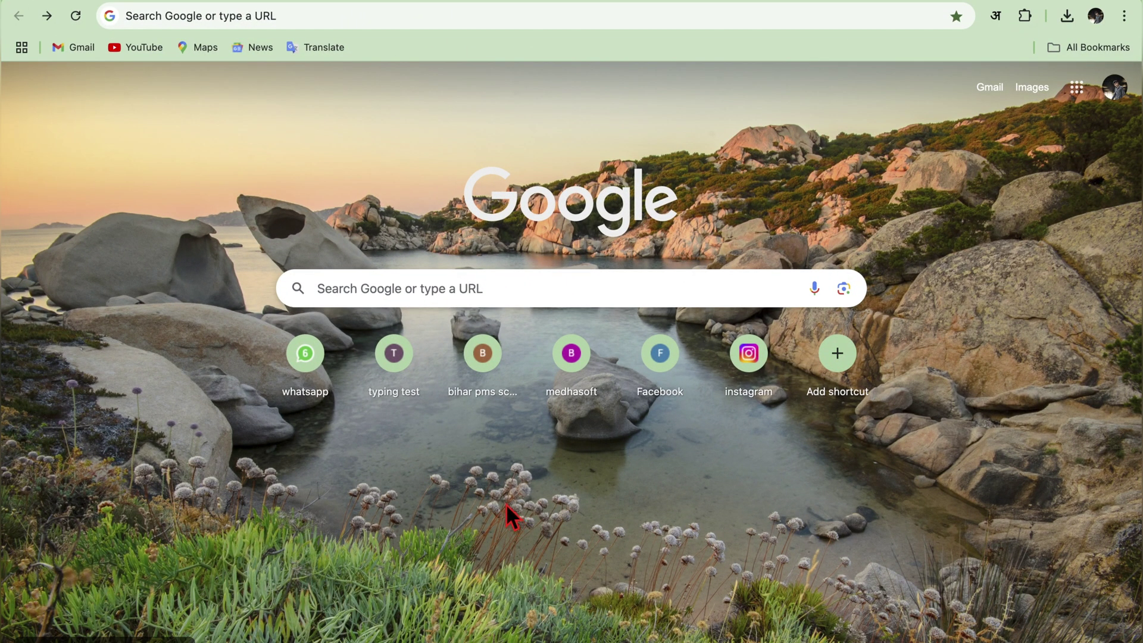
- Search Google for 'service online bihar' and open the 'RTPS - bihar.gov.in' result
{"action": "left_click", "coordinate": [401, 288]}
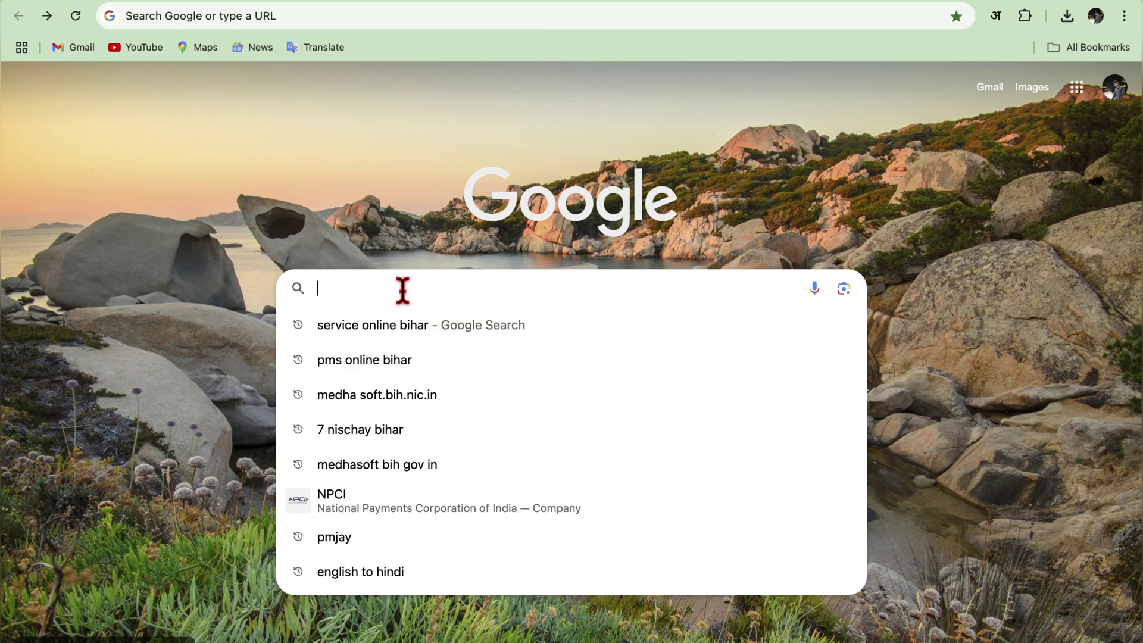
{"action": "left_click", "coordinate": [395, 329]}
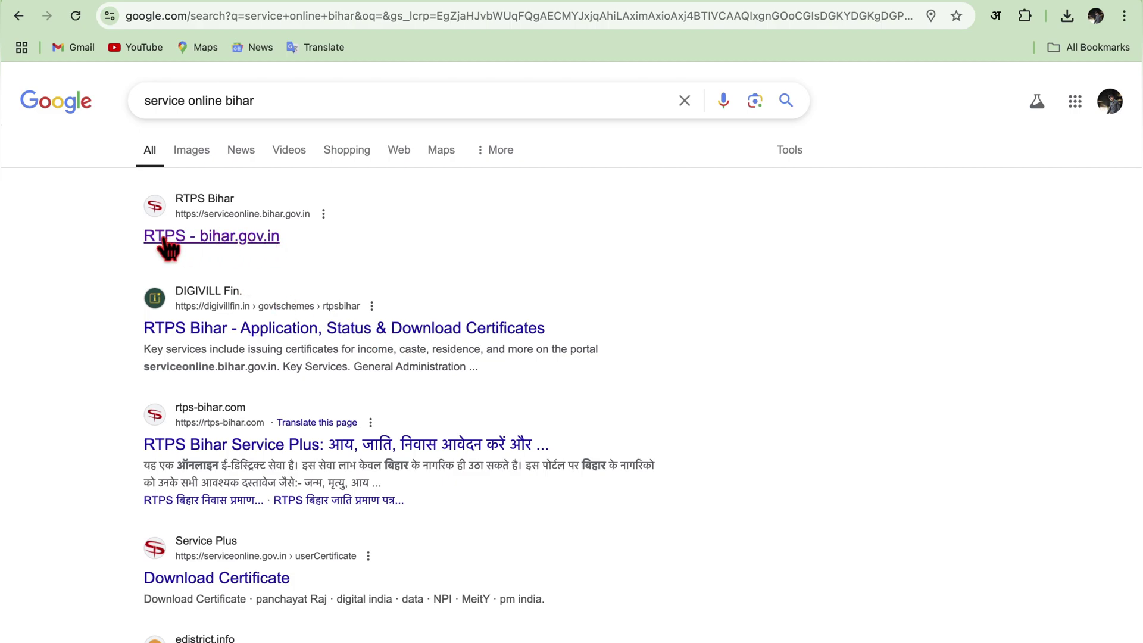
{"action": "left_click", "coordinate": [222, 242]}
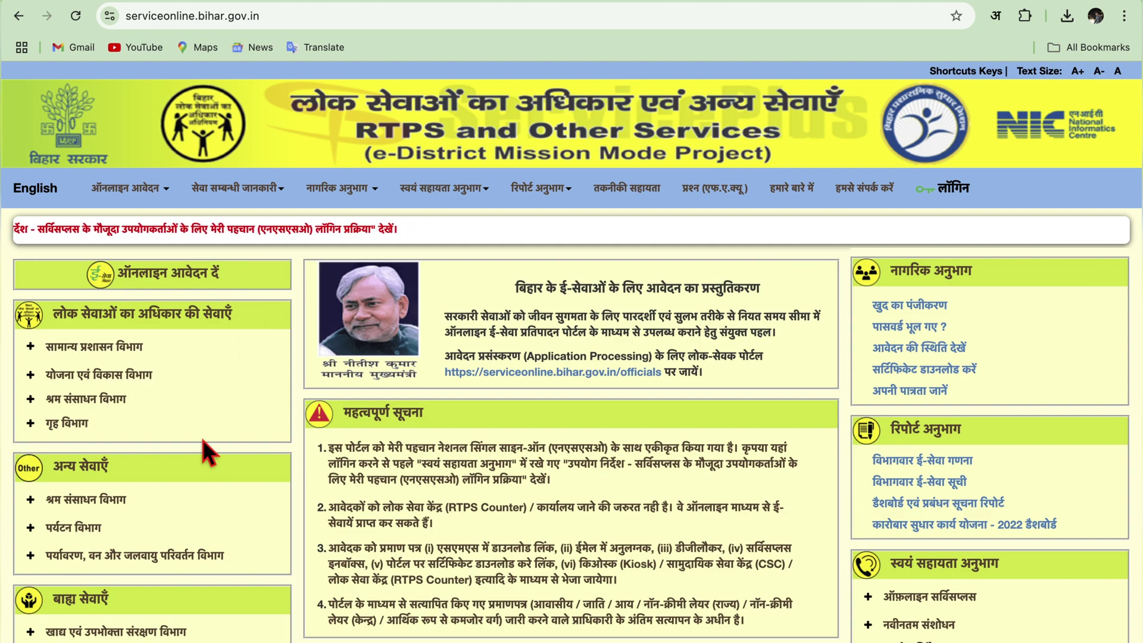
{"action": "left_click", "coordinate": [35, 189]}
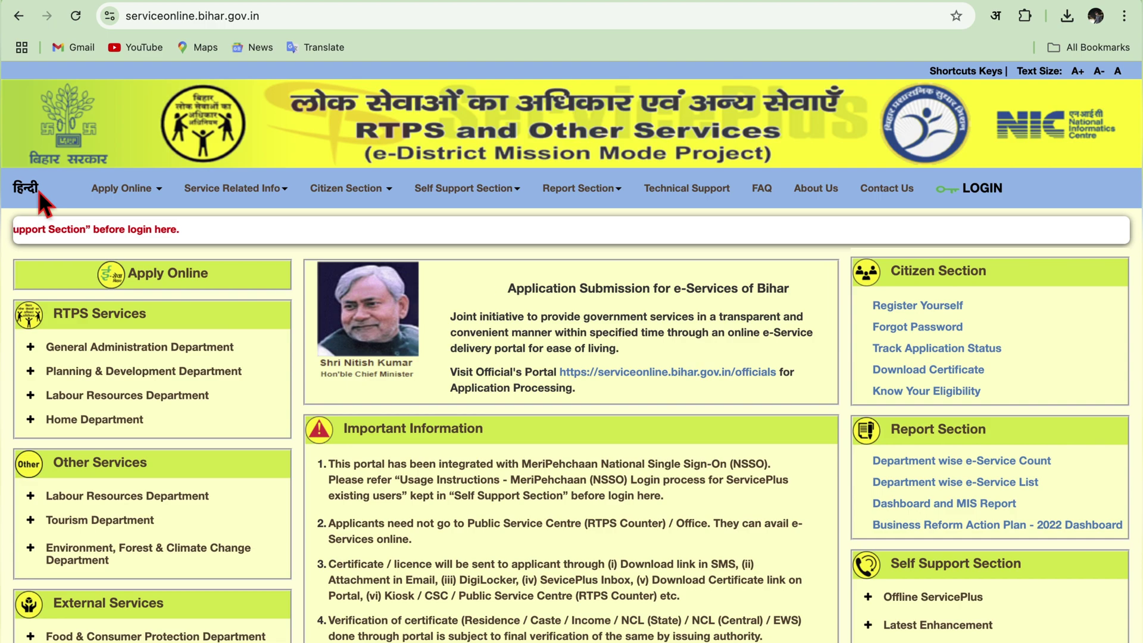
{"action": "left_click", "coordinate": [25, 189]}
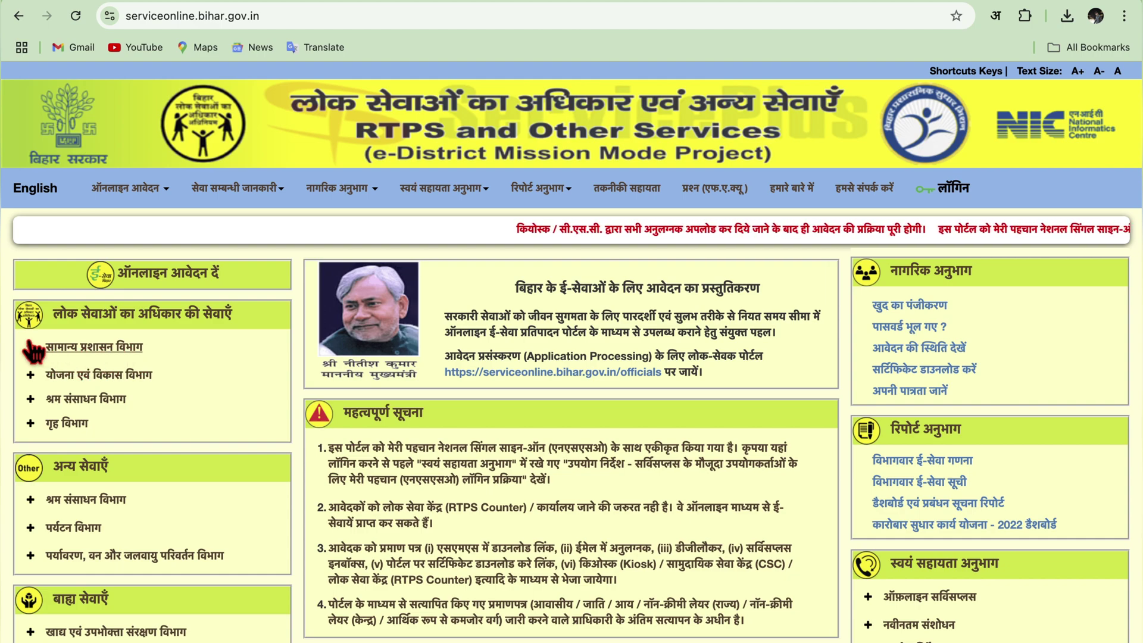
- Open the अंचल स्तर पर caste certificate form under सामान्य प्रशासन विभाग › जाति प्रमाण-पत्र का निर्गमन
{"action": "left_click", "coordinate": [96, 352]}
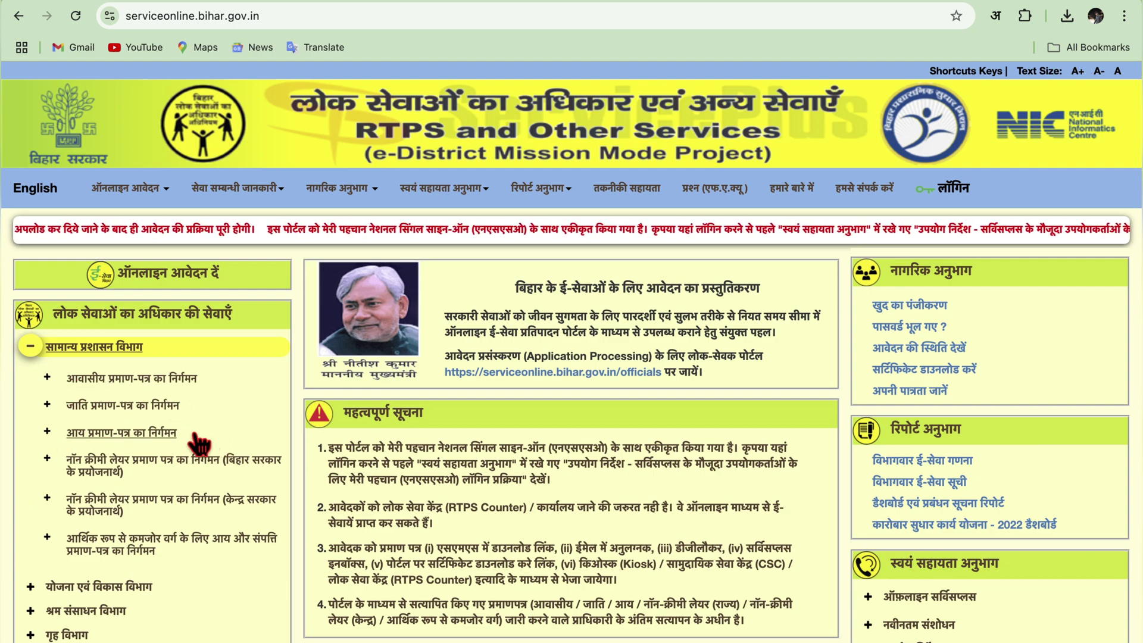
{"action": "left_click", "coordinate": [136, 407]}
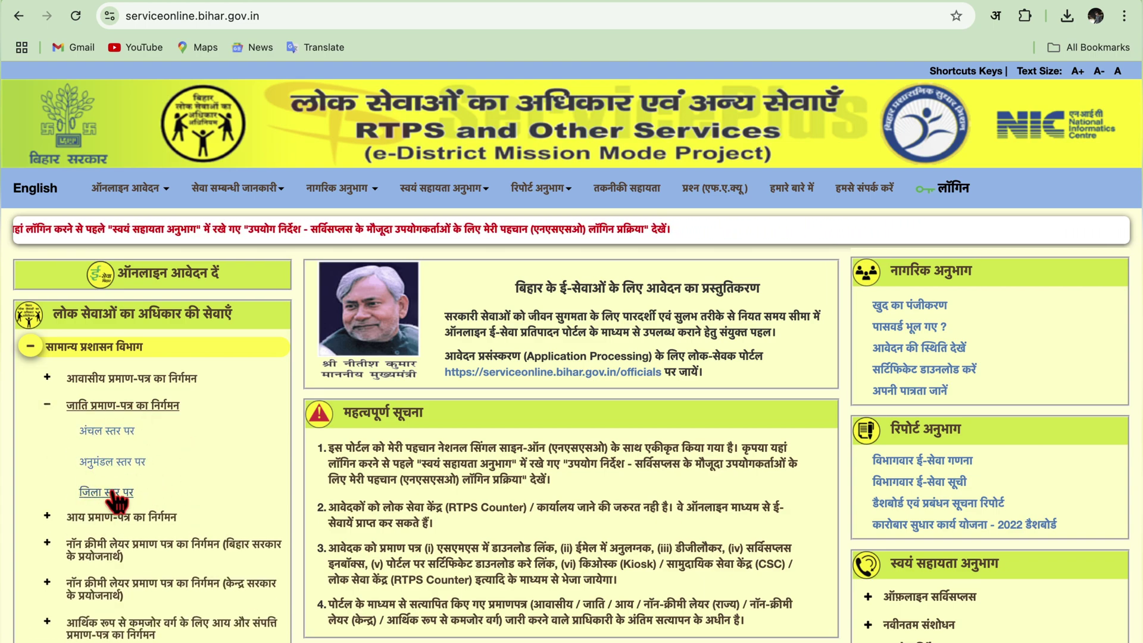
{"action": "left_click", "coordinate": [123, 435]}
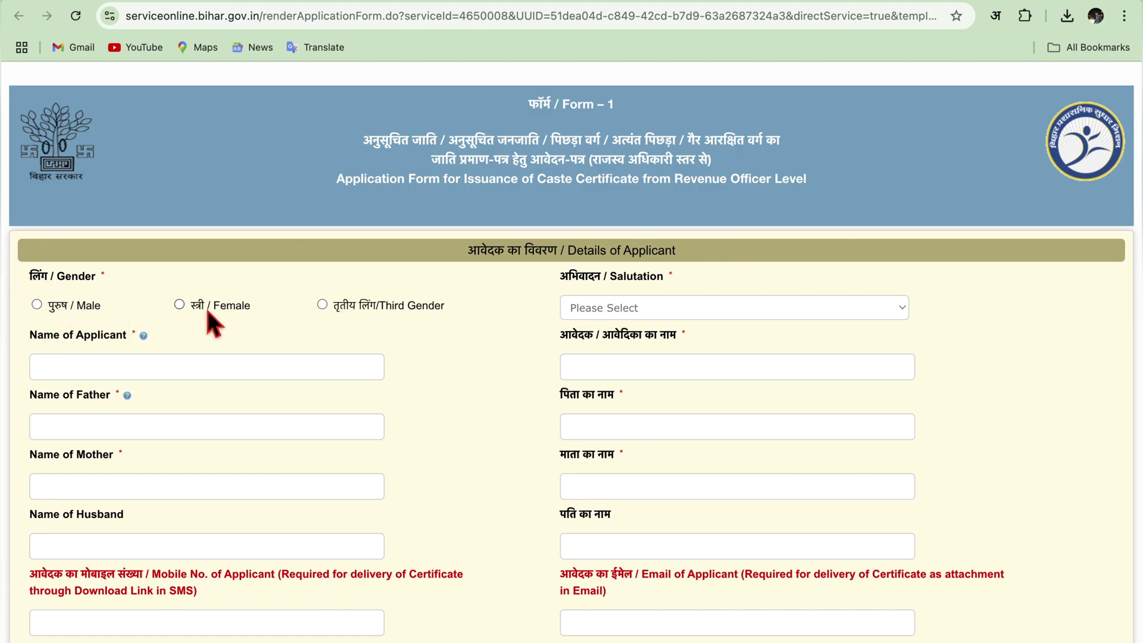
- Set gender to Male and, after trying श्री, leave the salutation as कोई अभिवादन नहीं
{"action": "left_click", "coordinate": [37, 305]}
{"action": "left_click", "coordinate": [649, 316]}
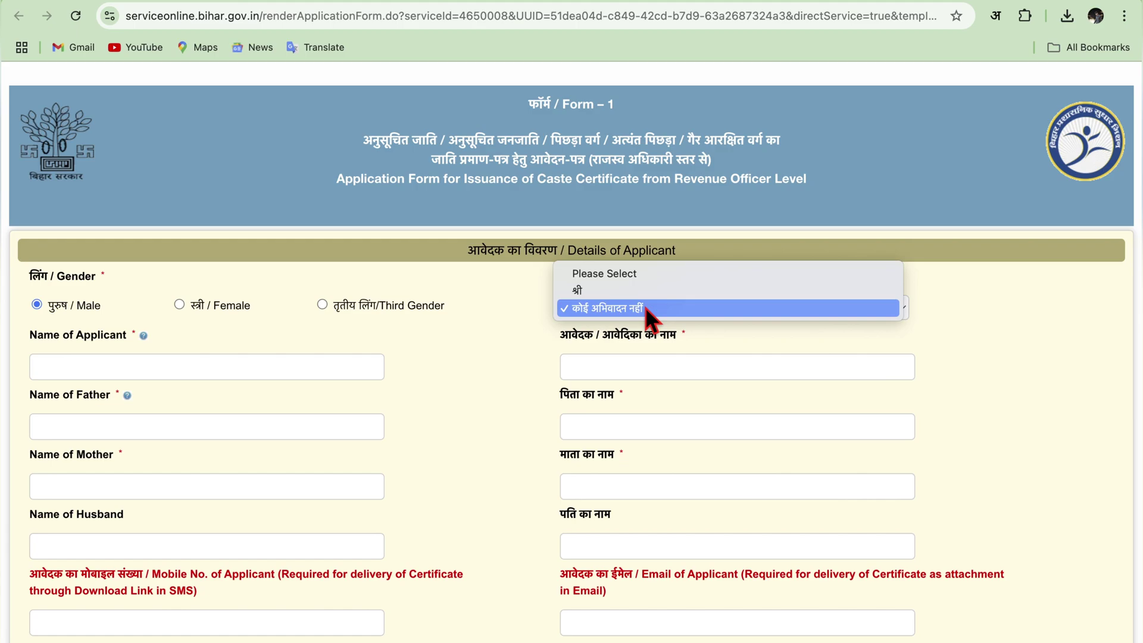
{"action": "left_click", "coordinate": [599, 293]}
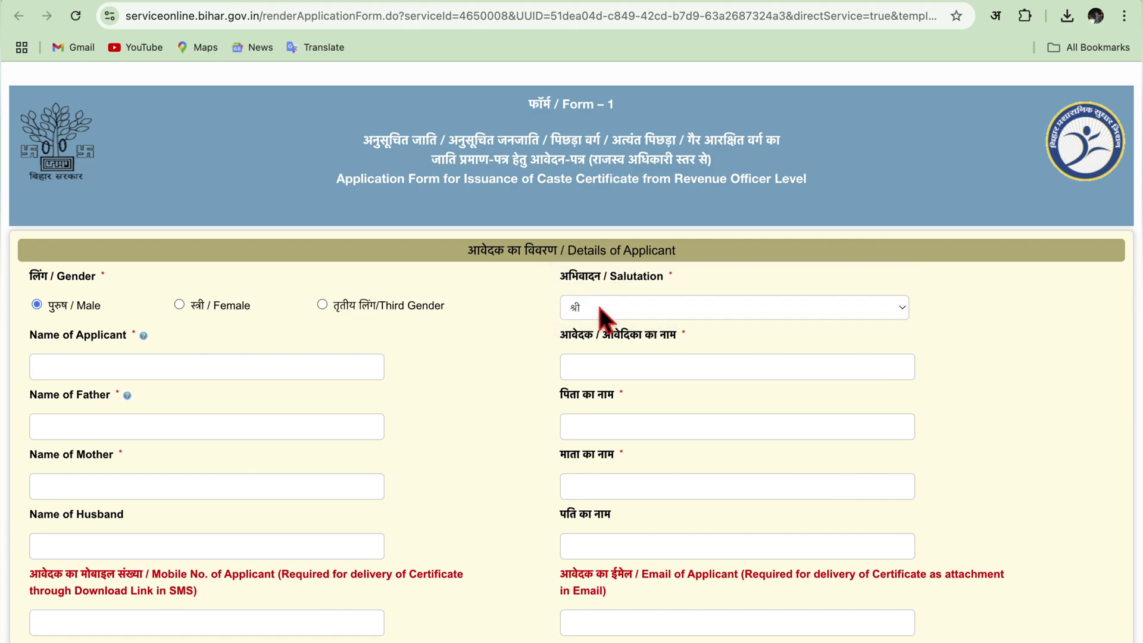
{"action": "left_click", "coordinate": [601, 319]}
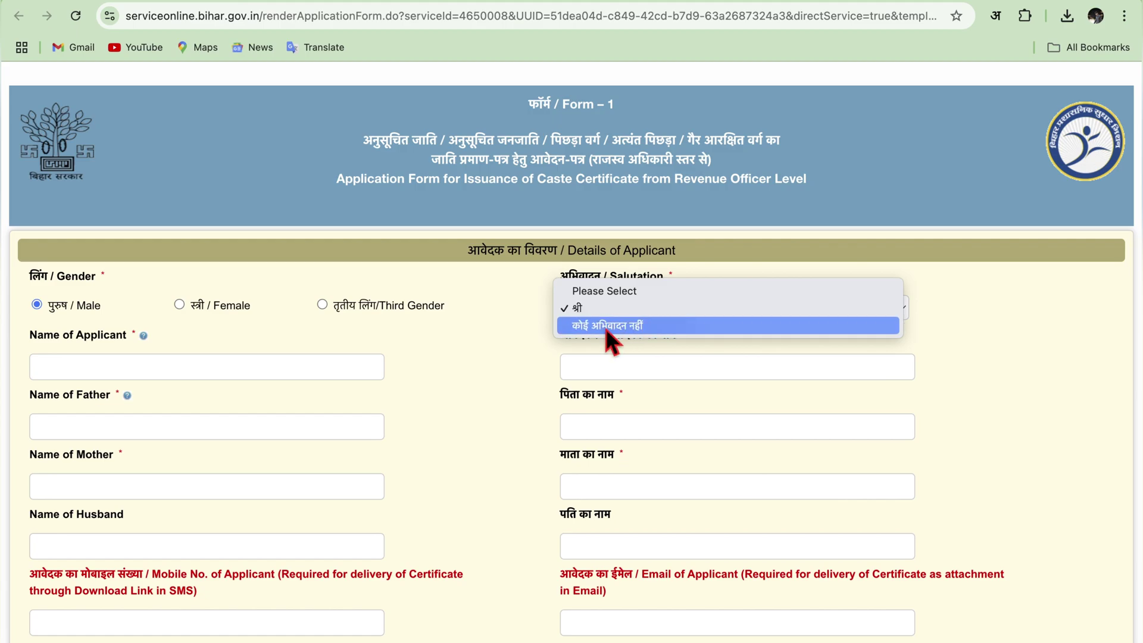
{"action": "left_click", "coordinate": [603, 329]}
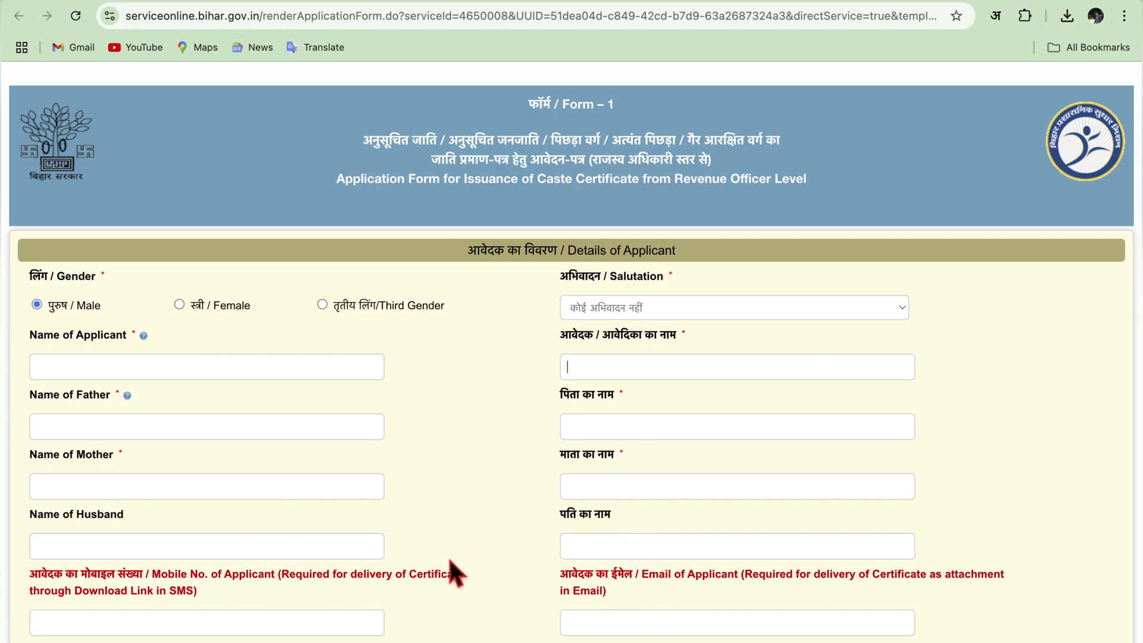
- Set the permanent address state to BIHAR and district to BEGUSARAI
{"action": "scroll", "coordinate": [455, 571], "scroll_direction": "down", "scroll_amount": 3}
{"action": "scroll", "coordinate": [456, 572], "scroll_direction": "down", "scroll_amount": 1}
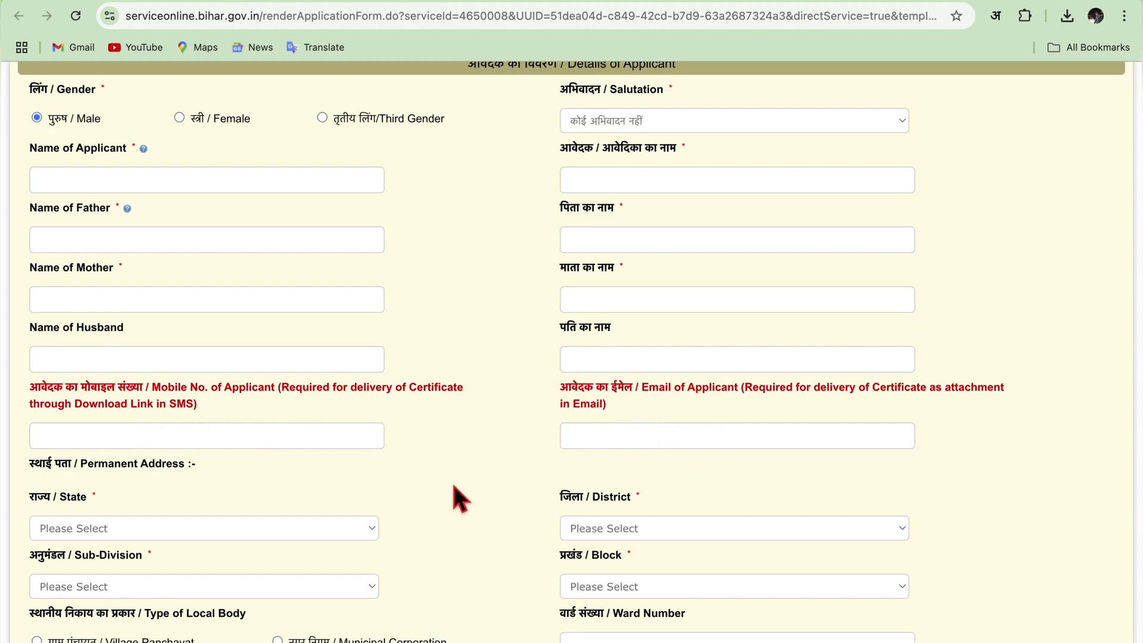
{"action": "scroll", "coordinate": [454, 498], "scroll_direction": "down", "scroll_amount": 3}
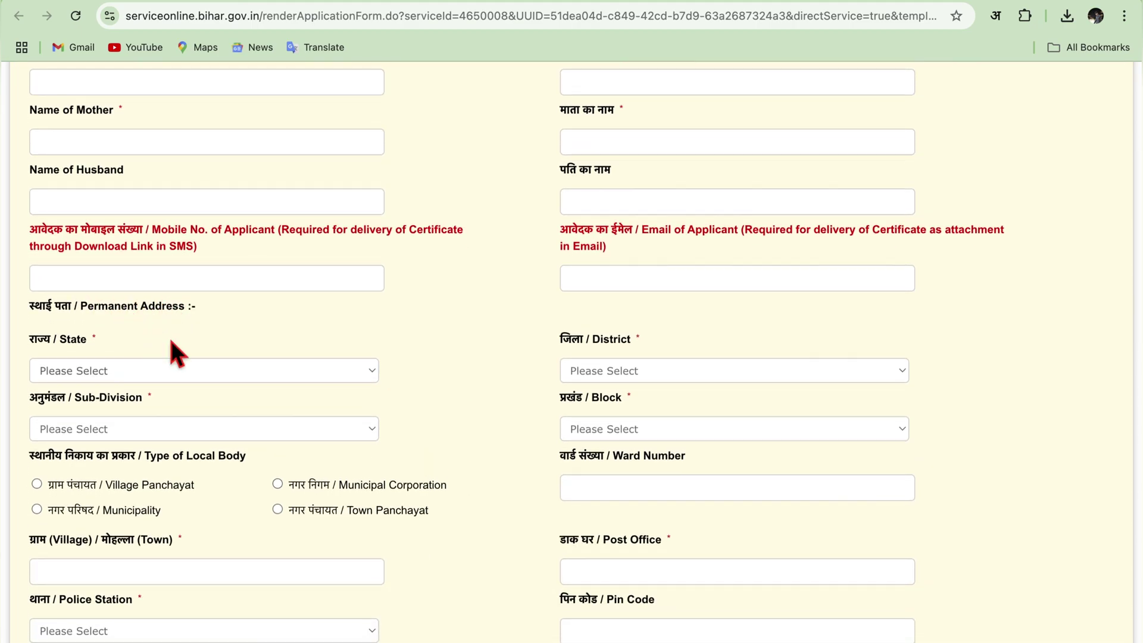
{"action": "scroll", "coordinate": [169, 337], "scroll_direction": "down", "scroll_amount": 1}
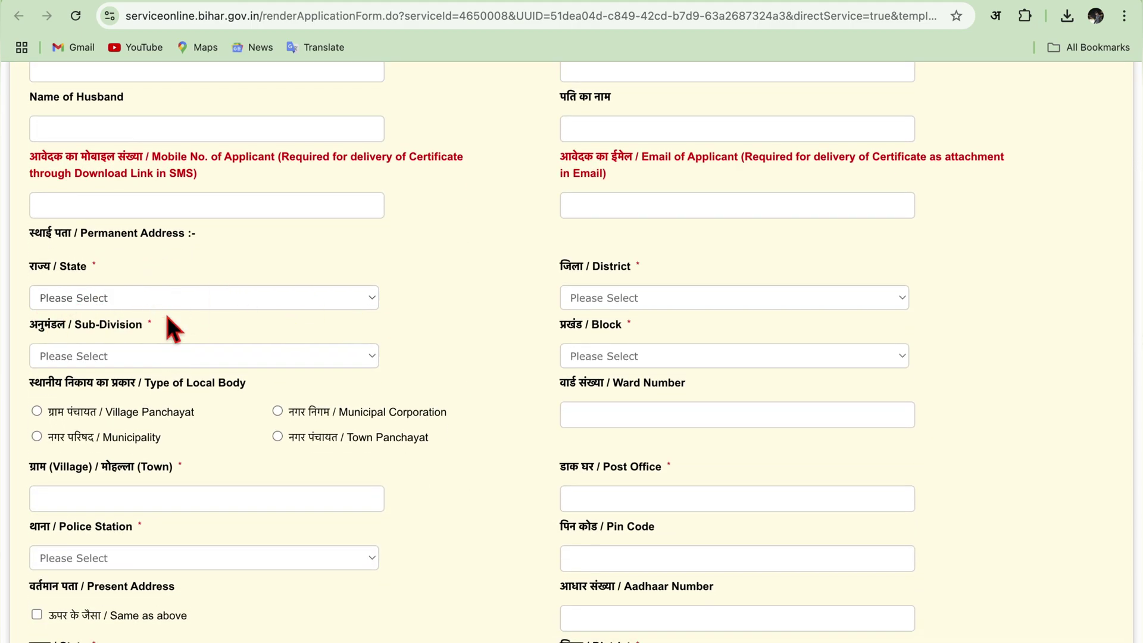
{"action": "left_click", "coordinate": [133, 298]}
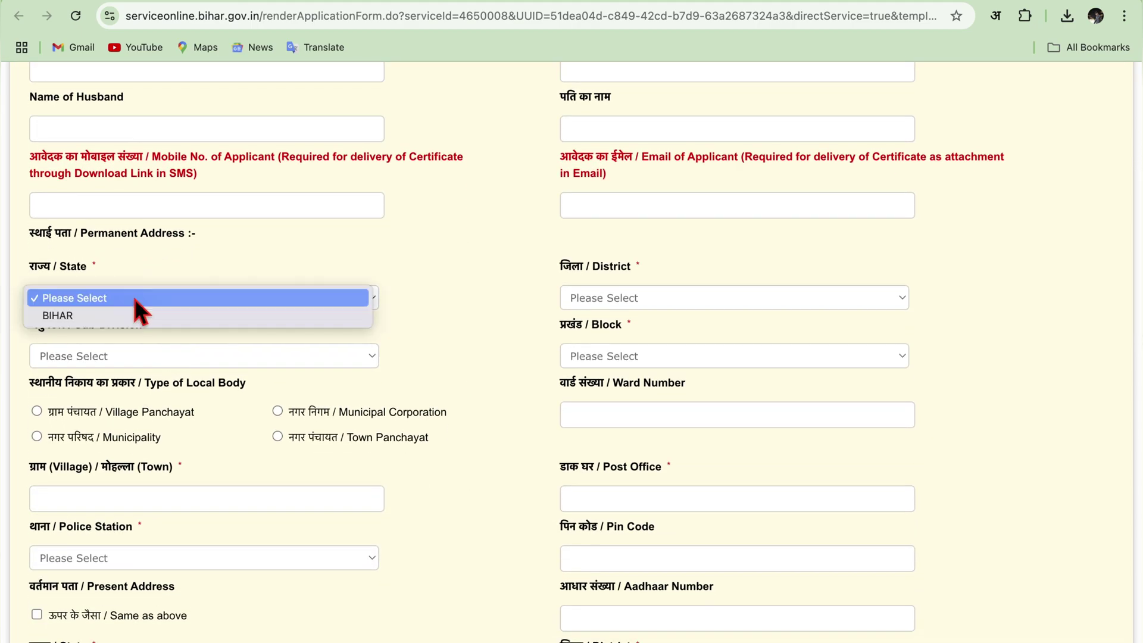
{"action": "left_click", "coordinate": [68, 317]}
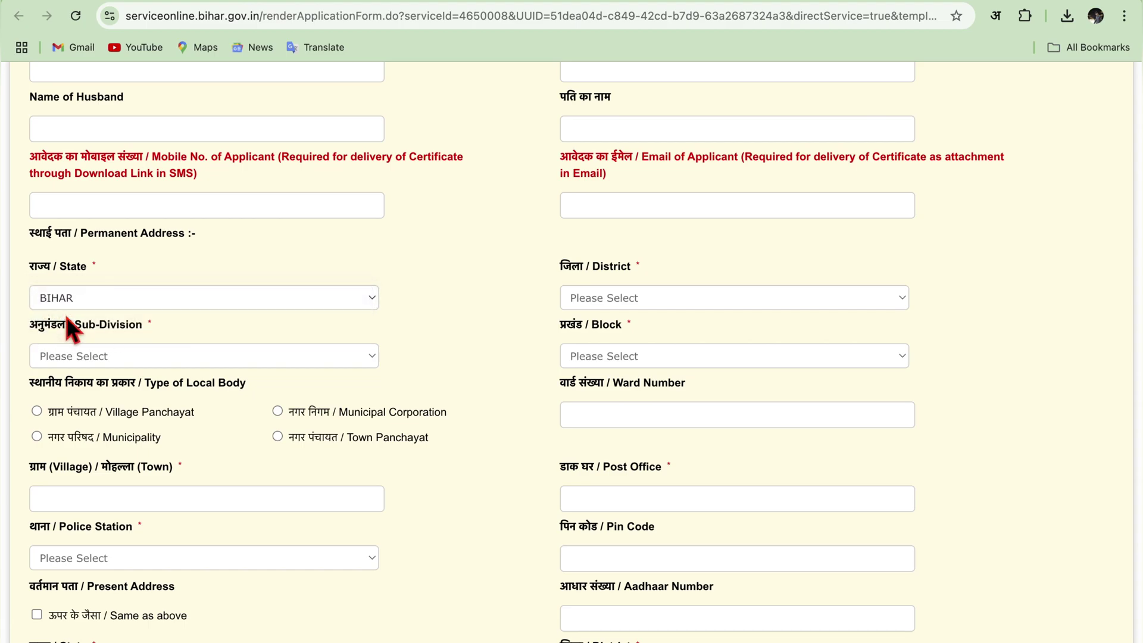
{"action": "left_click", "coordinate": [613, 300]}
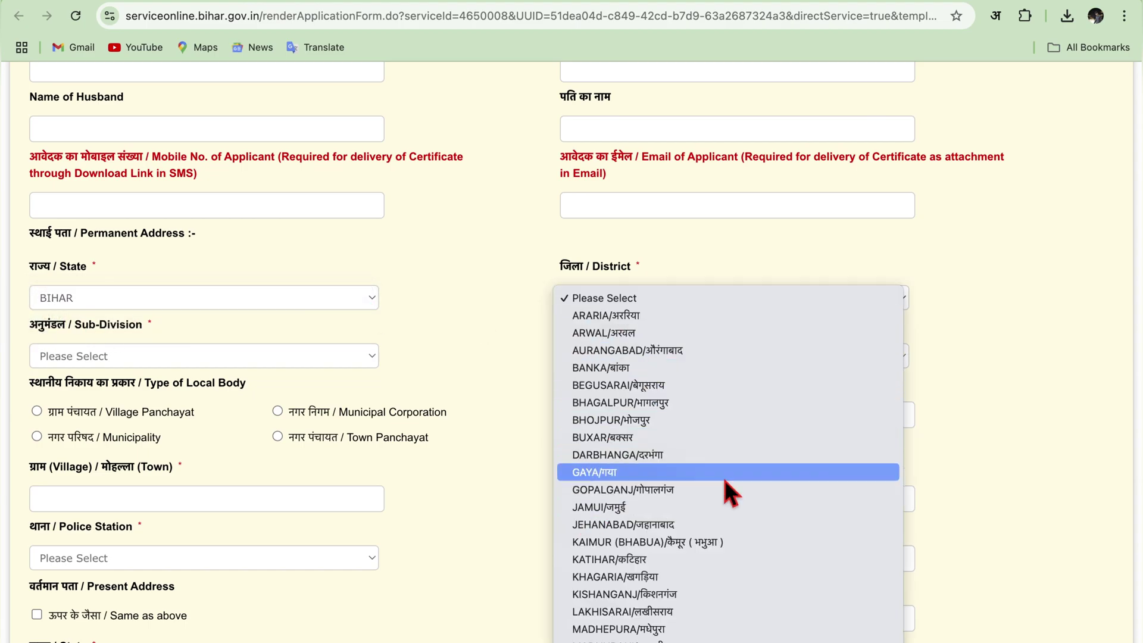
{"action": "left_click", "coordinate": [622, 387]}
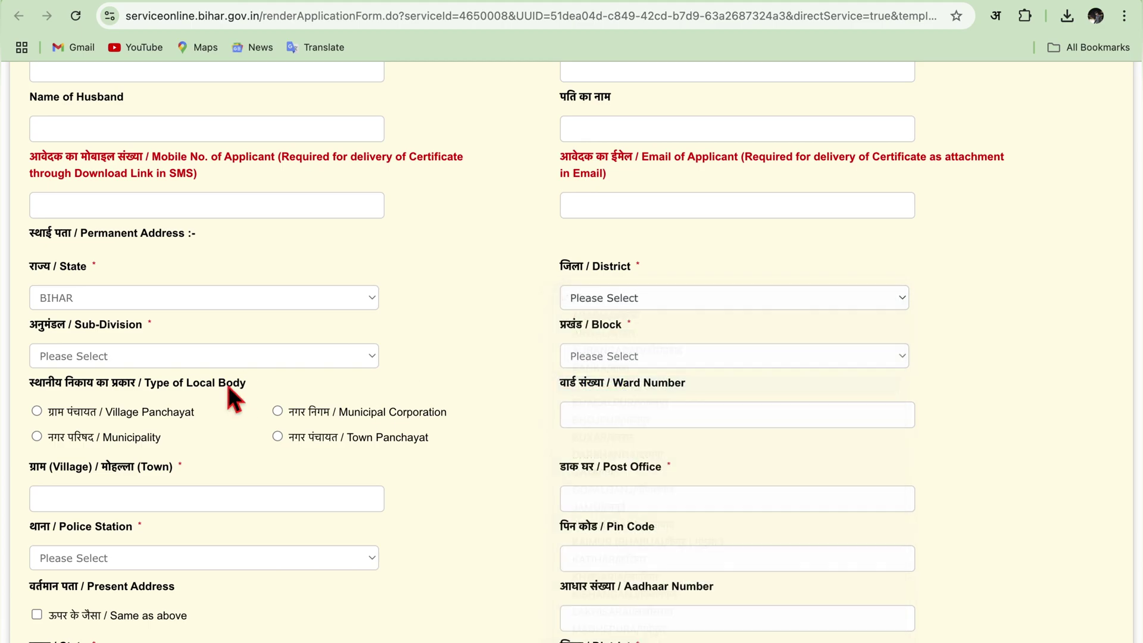
- Set the permanent address sub-division to BALIA and block to DANDARI
{"action": "left_click", "coordinate": [103, 357]}
{"action": "left_click", "coordinate": [87, 396]}
{"action": "scroll", "coordinate": [412, 417], "scroll_direction": "down", "scroll_amount": 1}
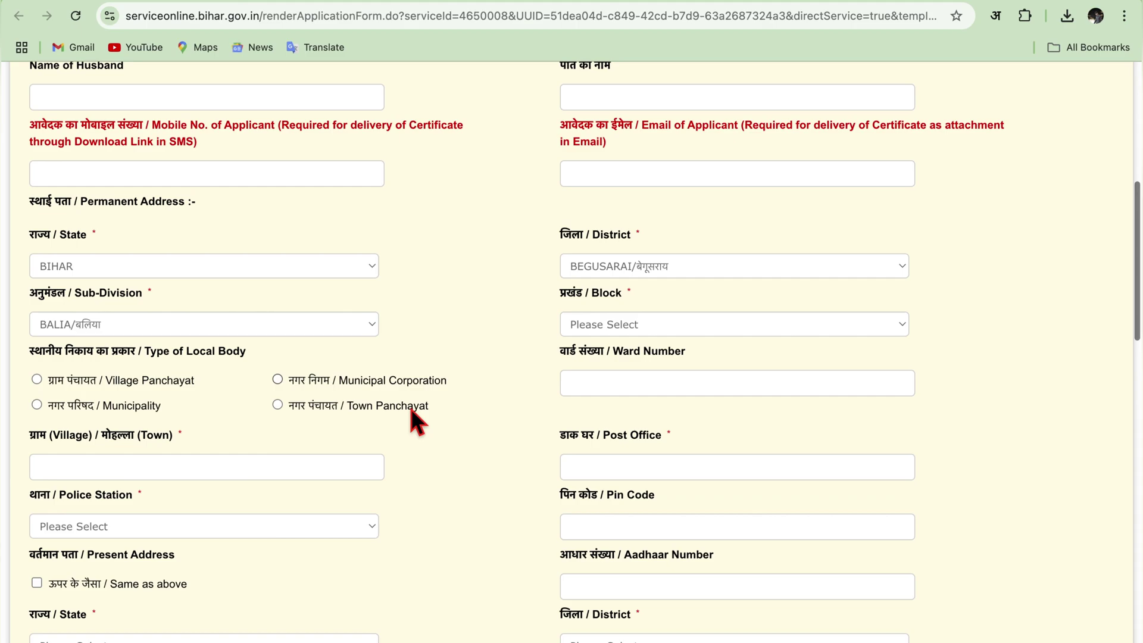
{"action": "left_click", "coordinate": [619, 324]}
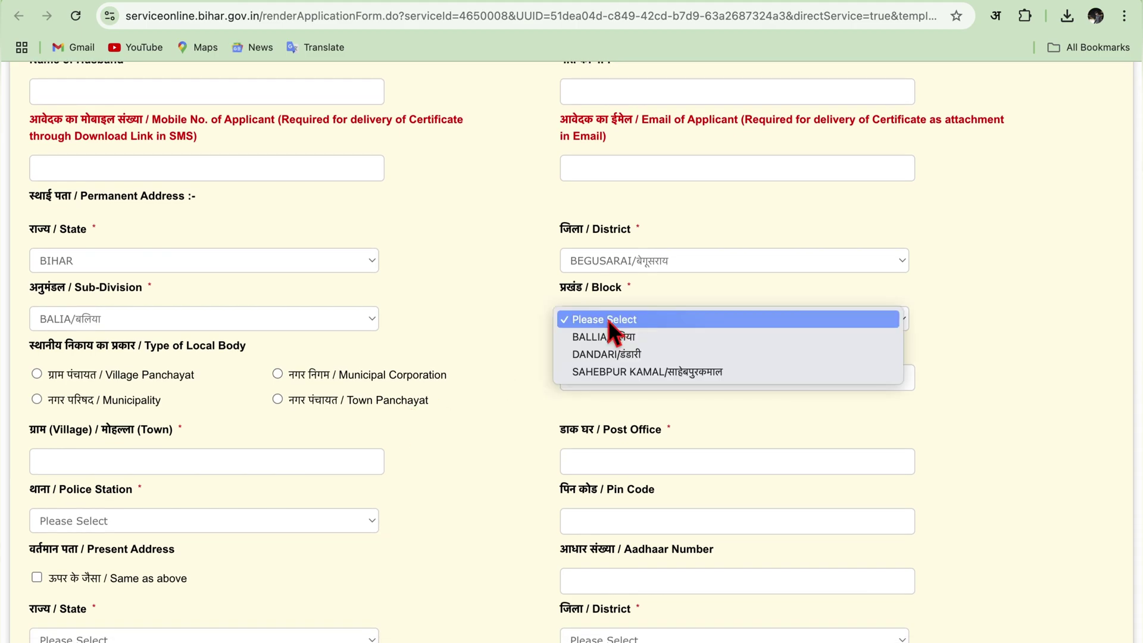
{"action": "left_click", "coordinate": [623, 355]}
{"action": "scroll", "coordinate": [362, 383], "scroll_direction": "down", "scroll_amount": 1}
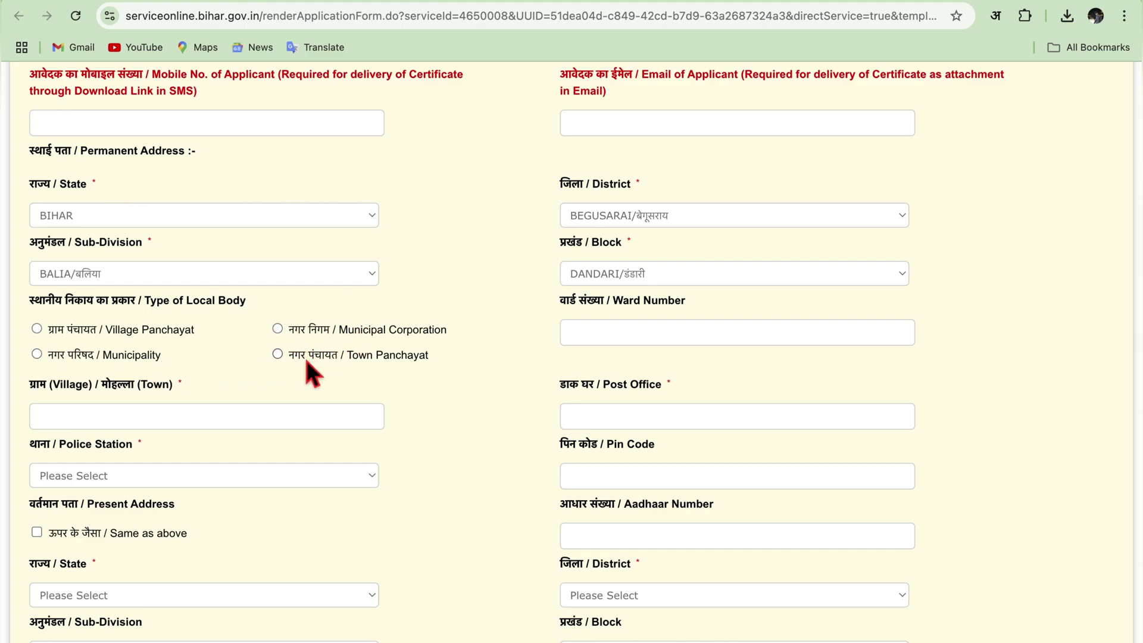
- Set local body type Village Panchayat, ward number 2 and village panchayat KATHARI
{"action": "left_click", "coordinate": [36, 328]}
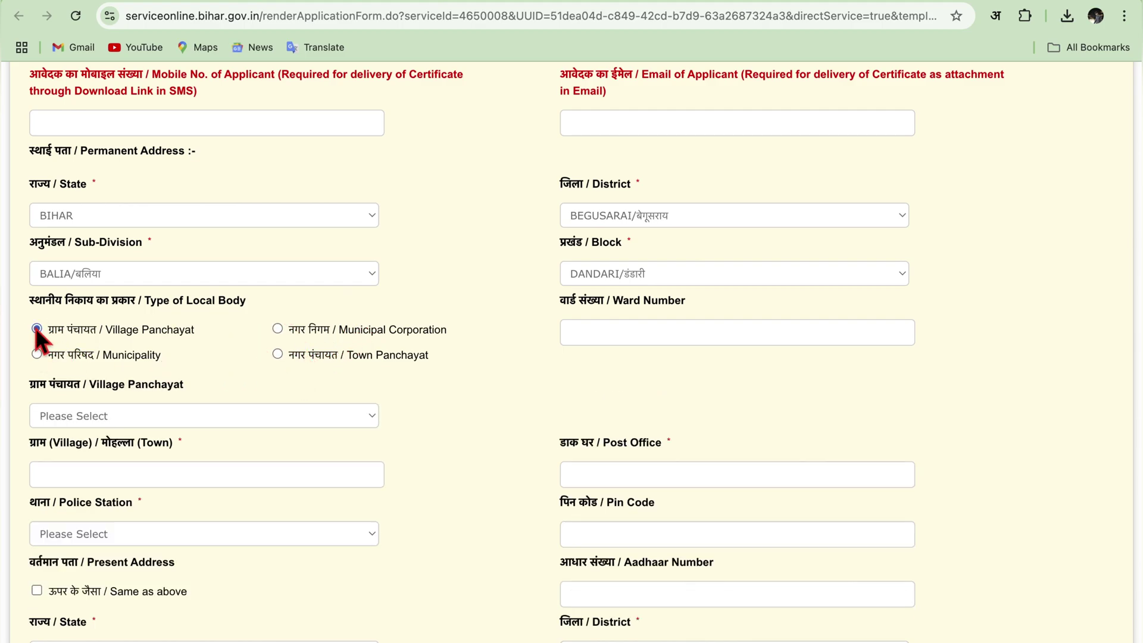
{"action": "left_click", "coordinate": [640, 334]}
{"action": "type", "text": "2"}
{"action": "scroll", "coordinate": [456, 396], "scroll_direction": "down", "scroll_amount": 1}
{"action": "left_click", "coordinate": [113, 381]}
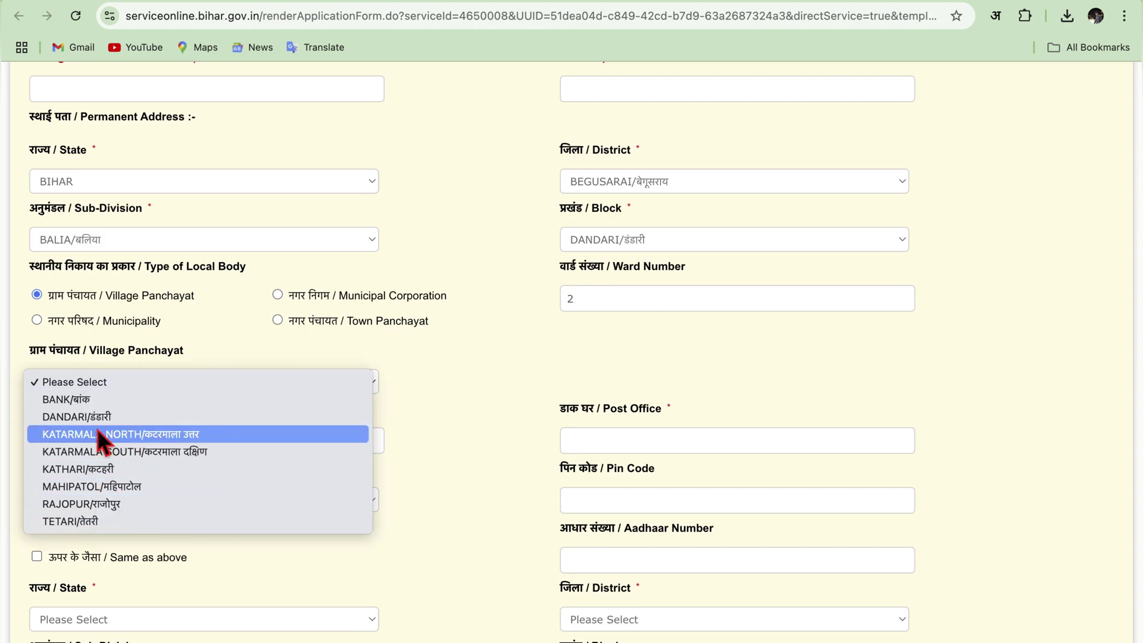
{"action": "left_click", "coordinate": [119, 469]}
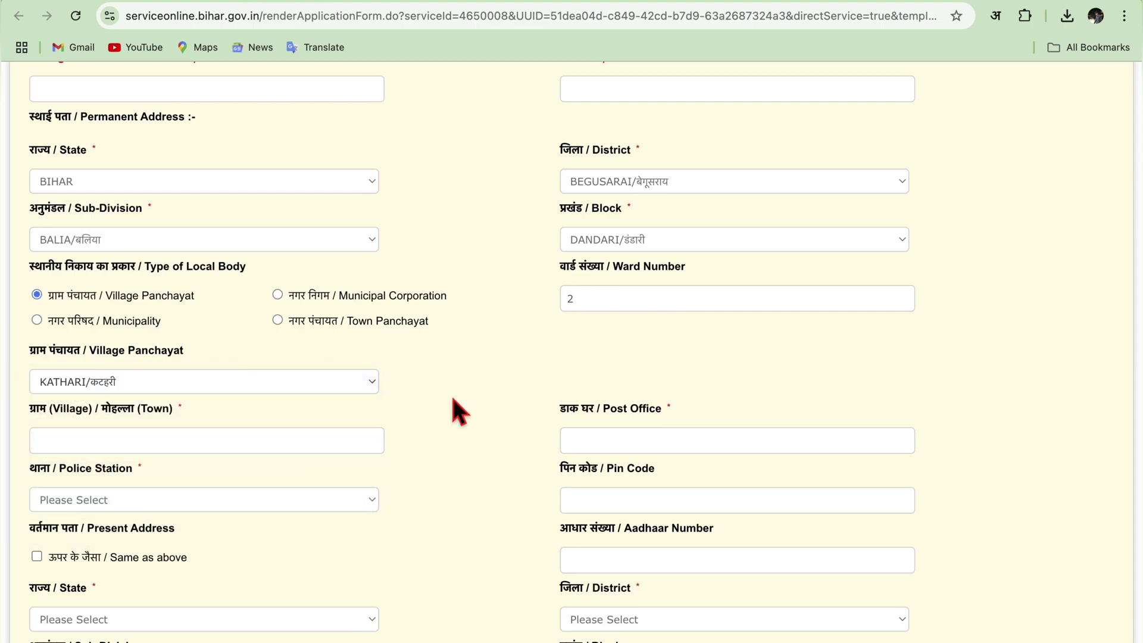
{"action": "scroll", "coordinate": [497, 405], "scroll_direction": "down", "scroll_amount": 3}
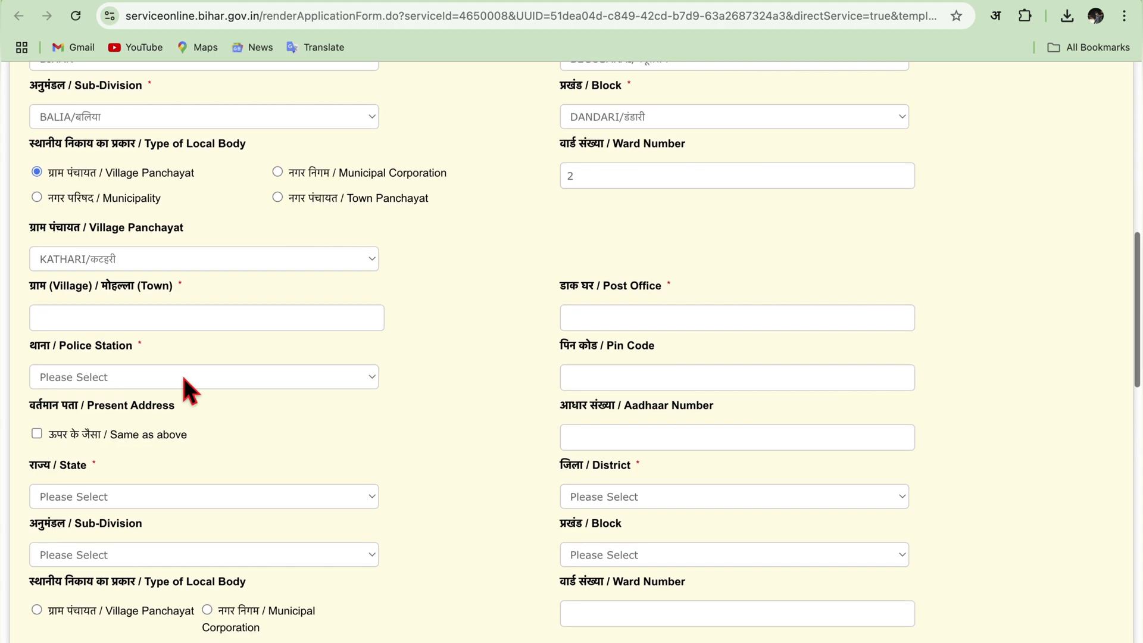
- Set police station LAKHO OP and make the present address the same as permanent
{"action": "left_click", "coordinate": [149, 318]}
{"action": "left_click", "coordinate": [421, 347]}
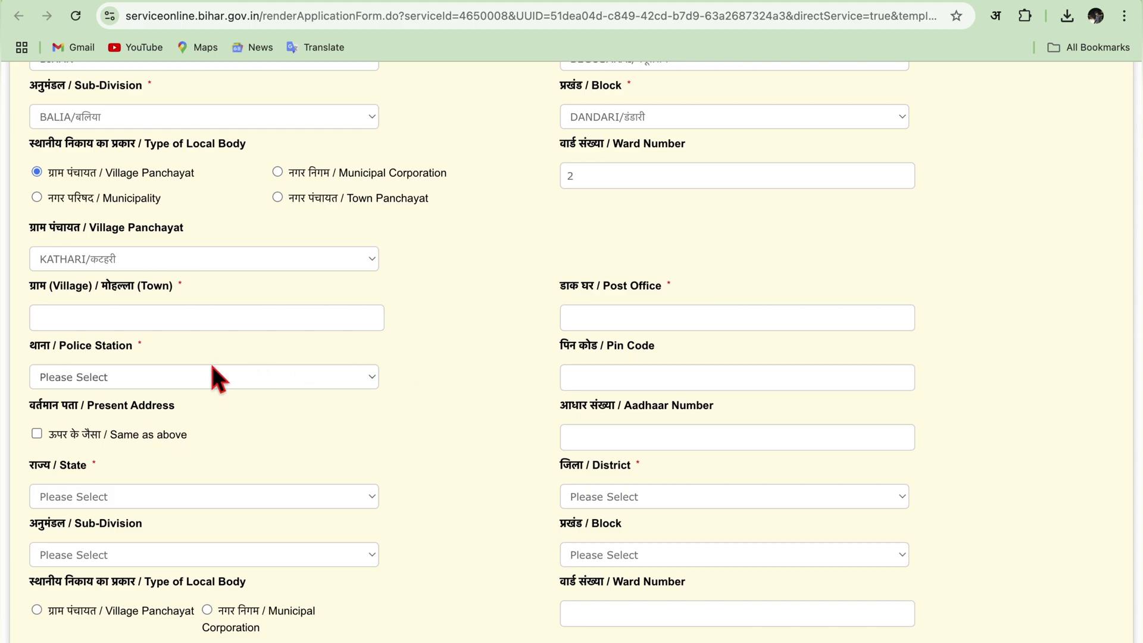
{"action": "left_click", "coordinate": [145, 379]}
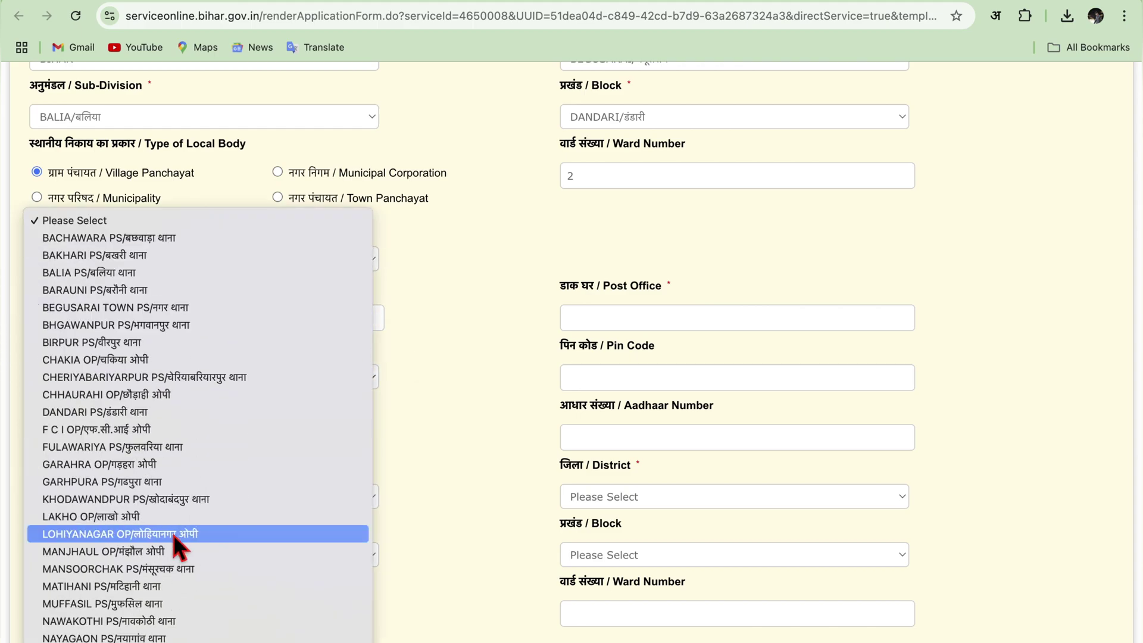
{"action": "left_click", "coordinate": [128, 516]}
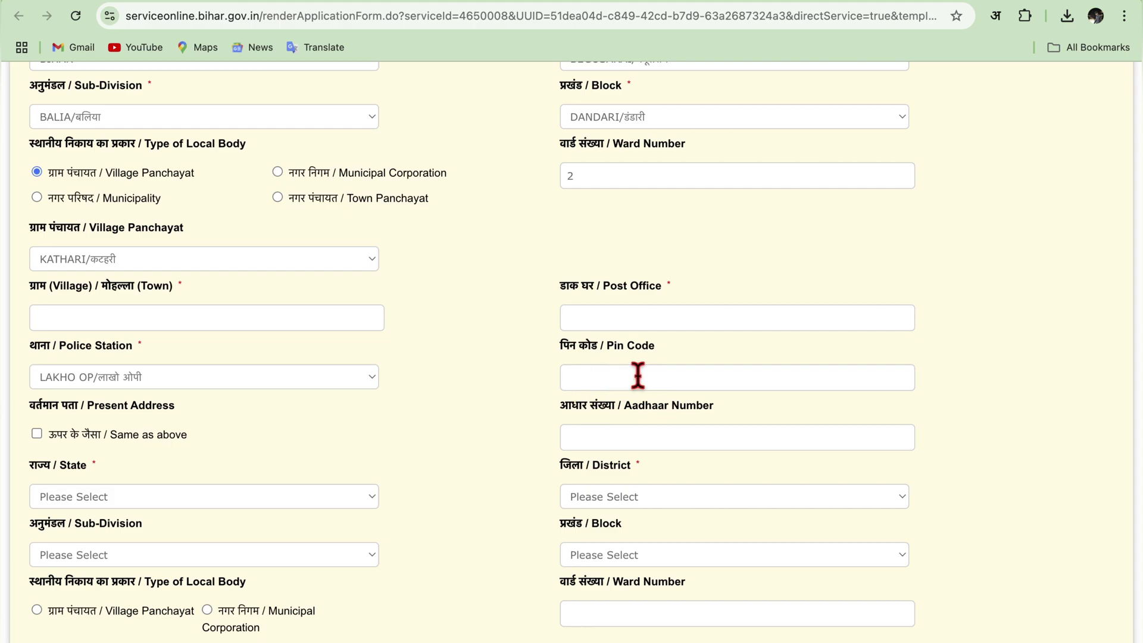
{"action": "scroll", "coordinate": [566, 403], "scroll_direction": "down", "scroll_amount": 2}
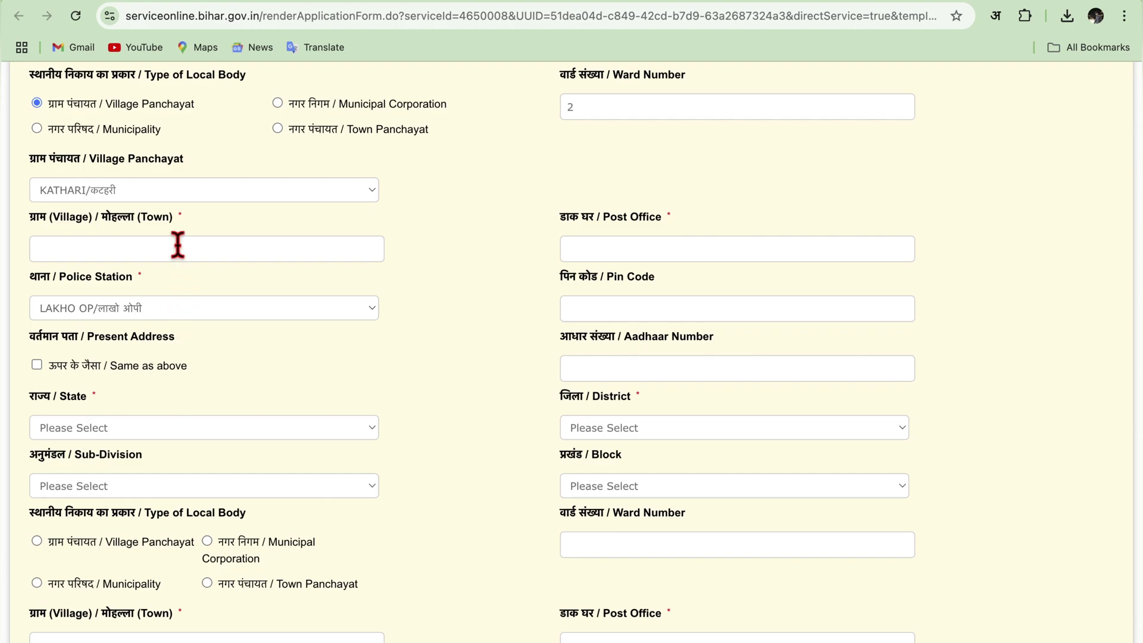
{"action": "left_click", "coordinate": [37, 365]}
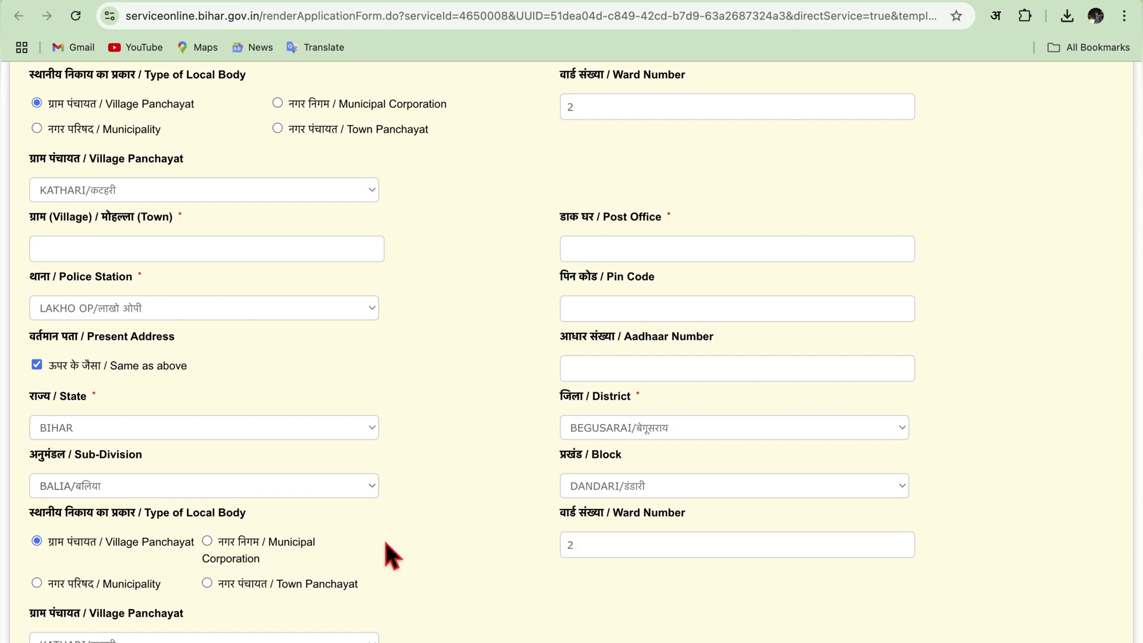
- Scroll to the Photograph of Applicant field and bring up its file chooser
{"action": "scroll", "coordinate": [382, 532], "scroll_direction": "down", "scroll_amount": 4}
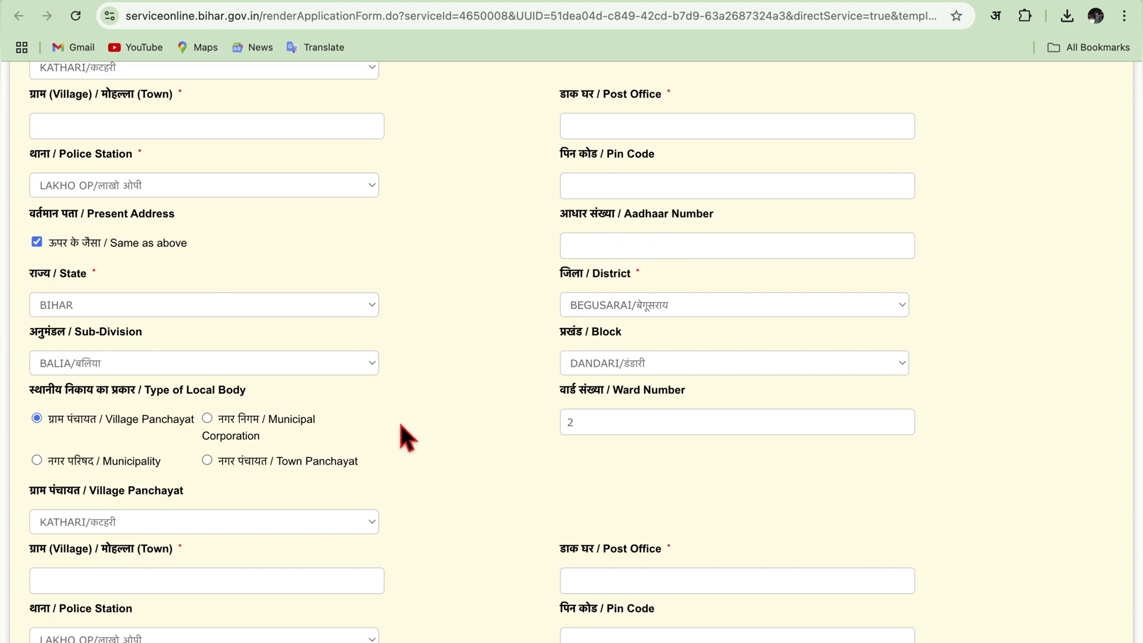
{"action": "scroll", "coordinate": [401, 424], "scroll_direction": "down", "scroll_amount": 4}
{"action": "scroll", "coordinate": [400, 424], "scroll_direction": "down", "scroll_amount": 2}
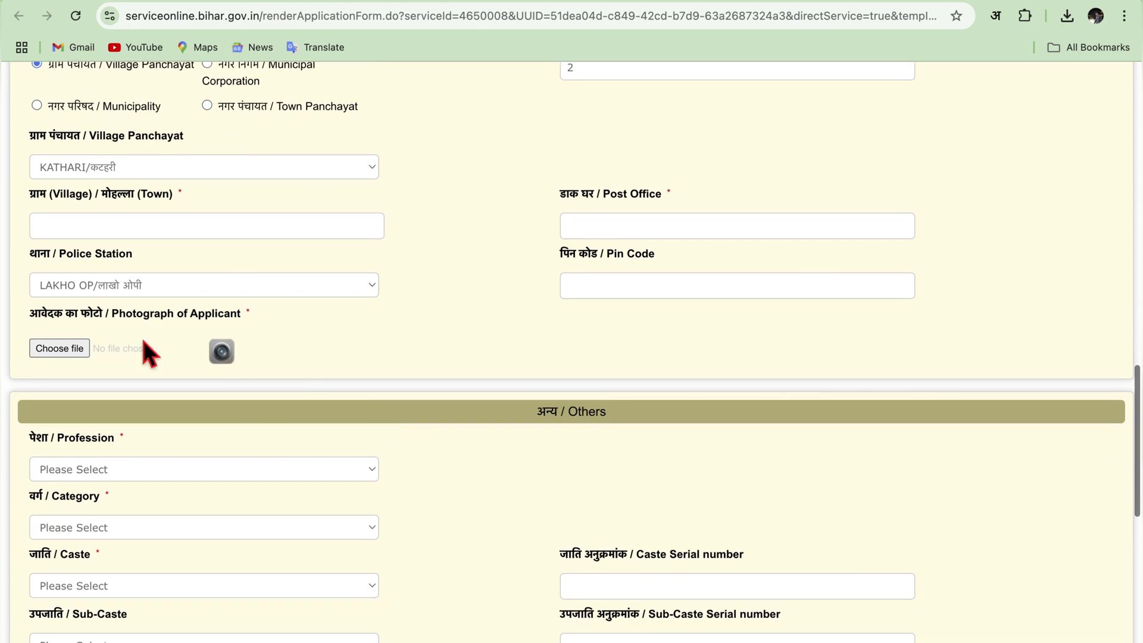
{"action": "left_click", "coordinate": [69, 350]}
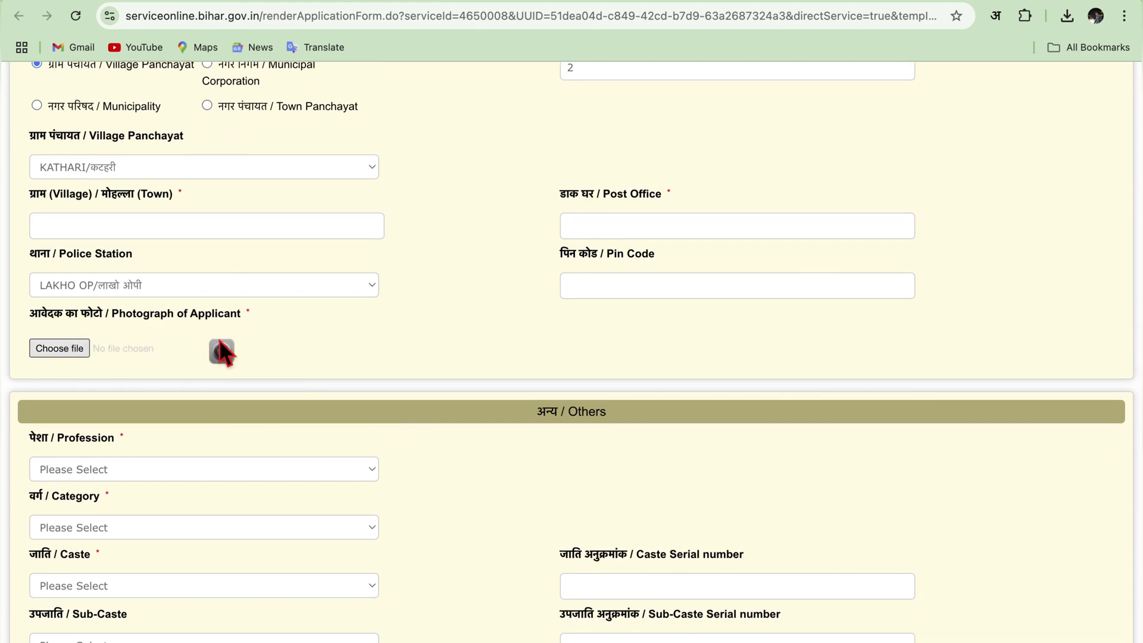
- Cancel the photo file picker without a file and show the Profession choices
{"action": "scroll", "coordinate": [492, 316], "scroll_direction": "down", "scroll_amount": 3}
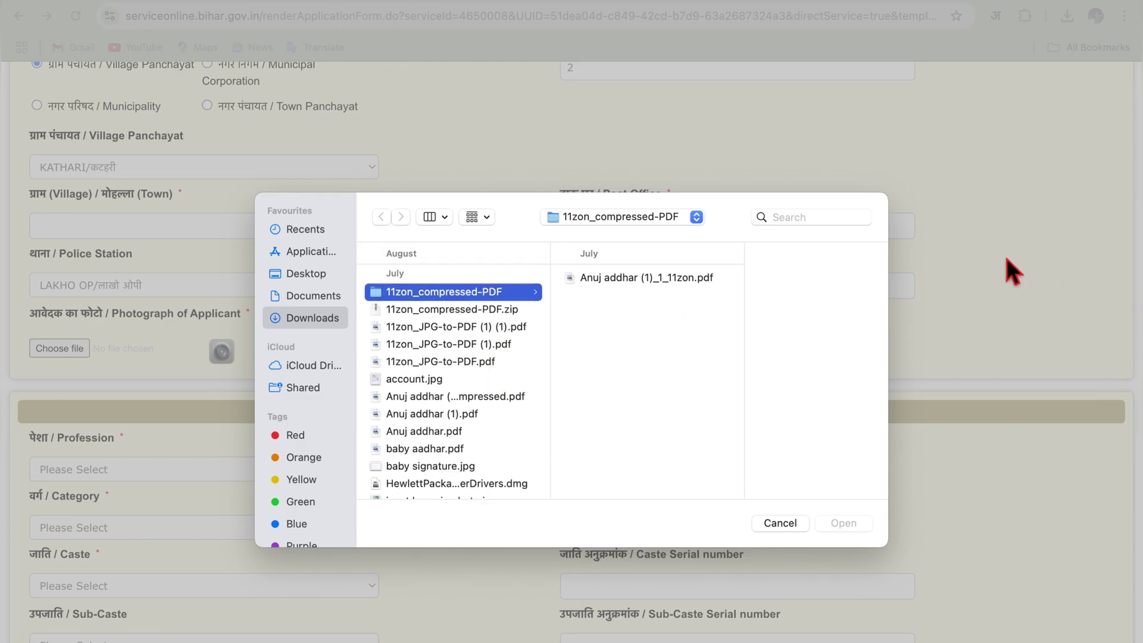
{"action": "left_click", "coordinate": [780, 523]}
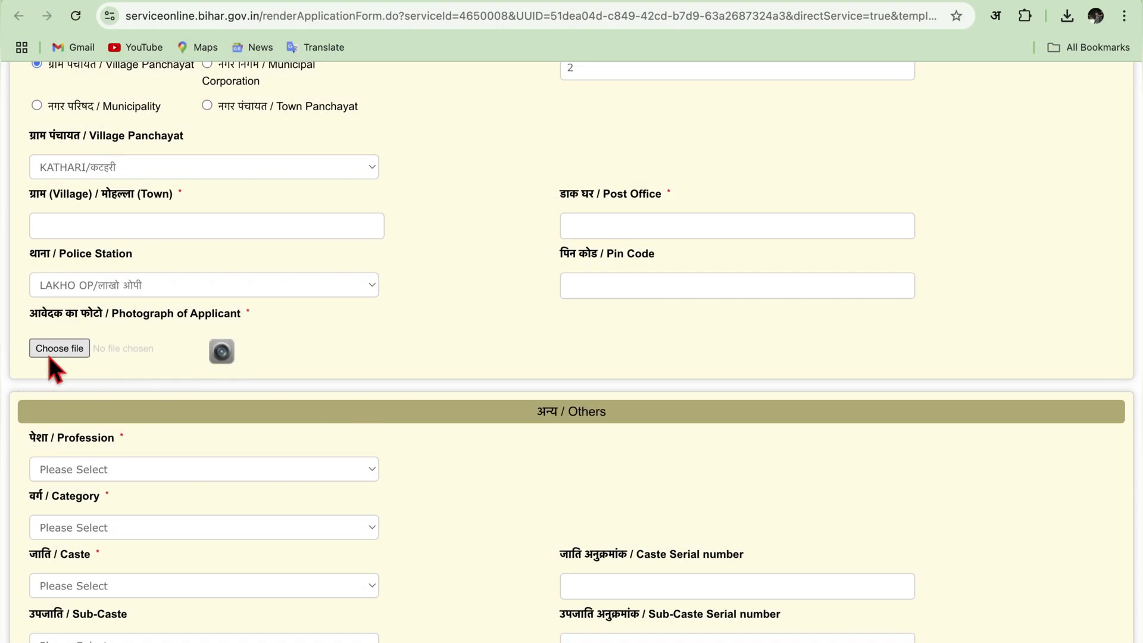
{"action": "scroll", "coordinate": [387, 410], "scroll_direction": "down", "scroll_amount": 3}
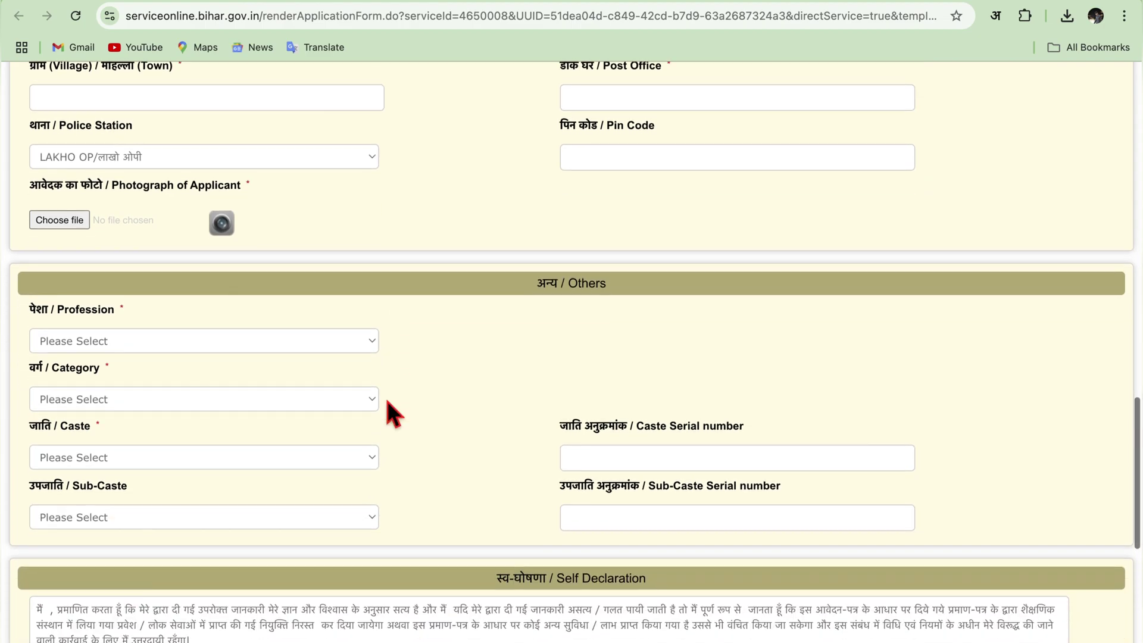
{"action": "left_click", "coordinate": [123, 338]}
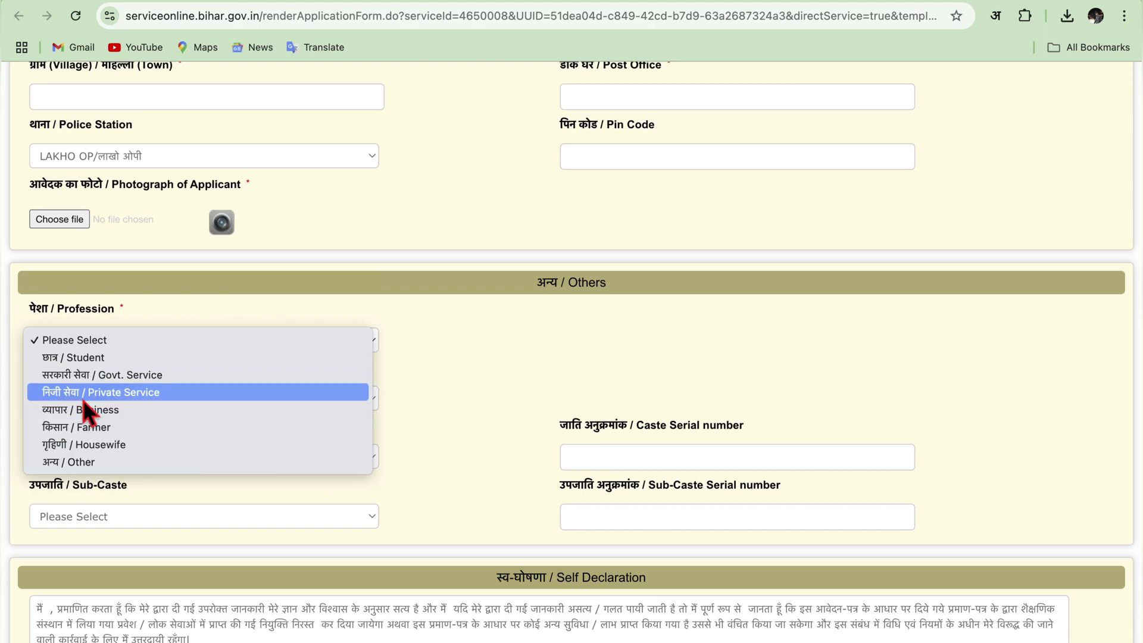
- Choose profession Student, category पिछड़ा वर्ग (अनुसूची-2) and caste Kurmi (serial 35)
{"action": "left_click", "coordinate": [71, 360]}
{"action": "scroll", "coordinate": [240, 405], "scroll_direction": "down", "scroll_amount": 2}
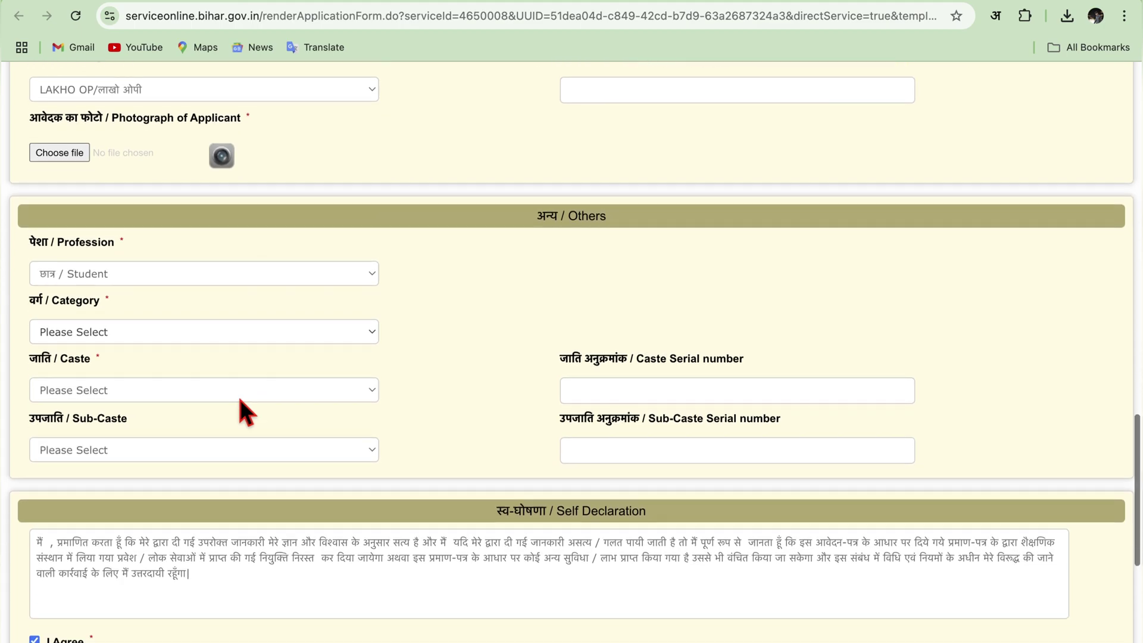
{"action": "left_click", "coordinate": [126, 333]}
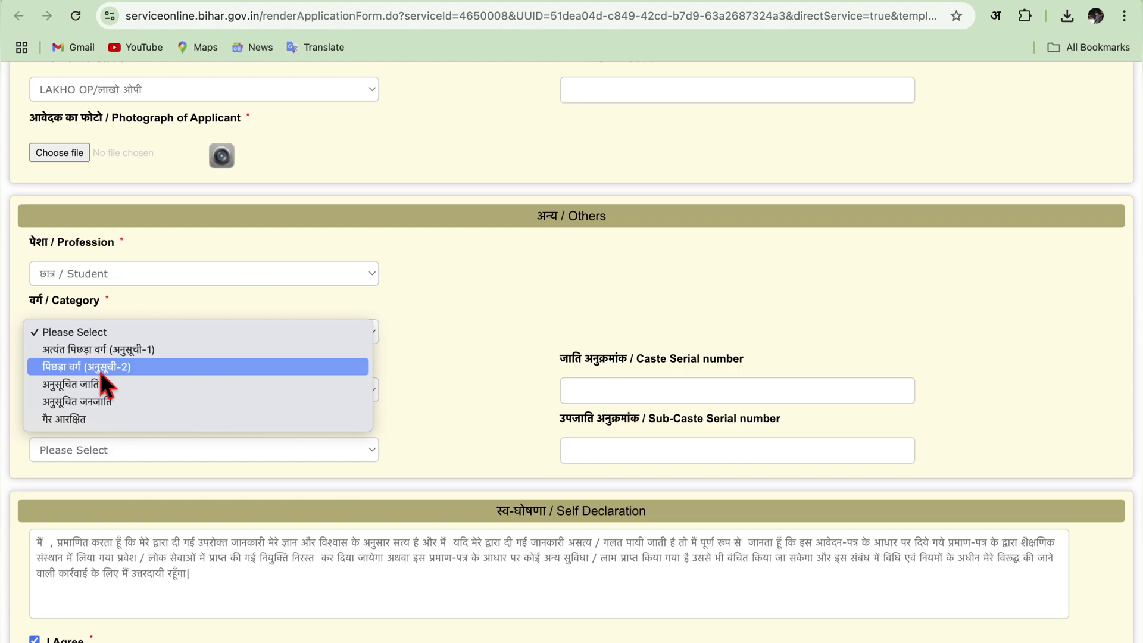
{"action": "left_click", "coordinate": [83, 367]}
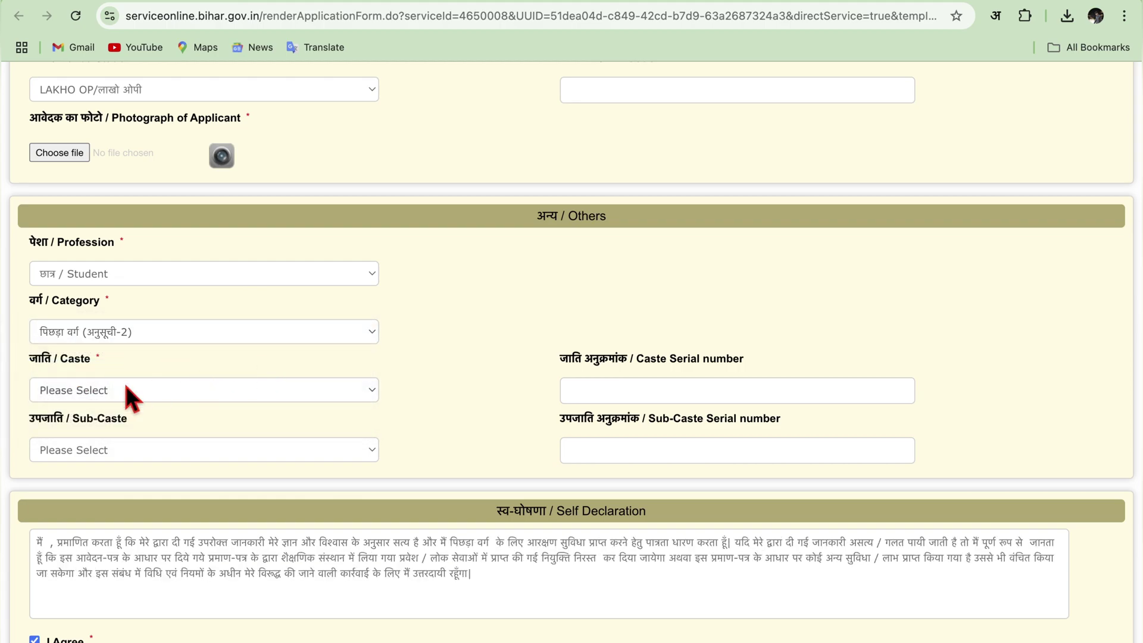
{"action": "left_click", "coordinate": [113, 388]}
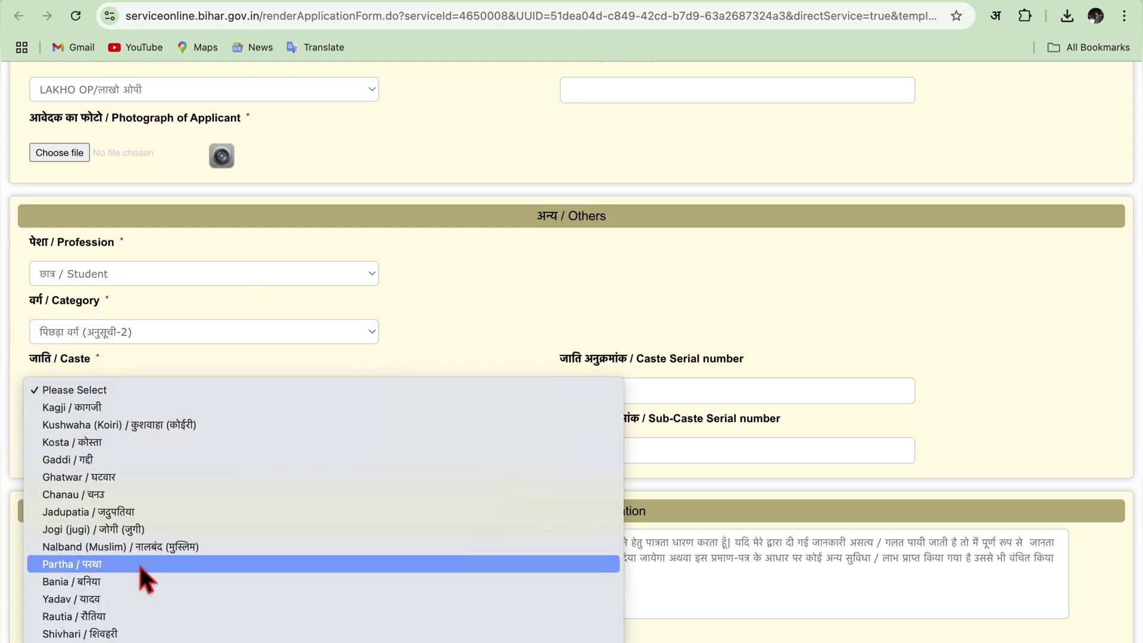
{"action": "scroll", "coordinate": [196, 470], "scroll_direction": "down", "scroll_amount": 1}
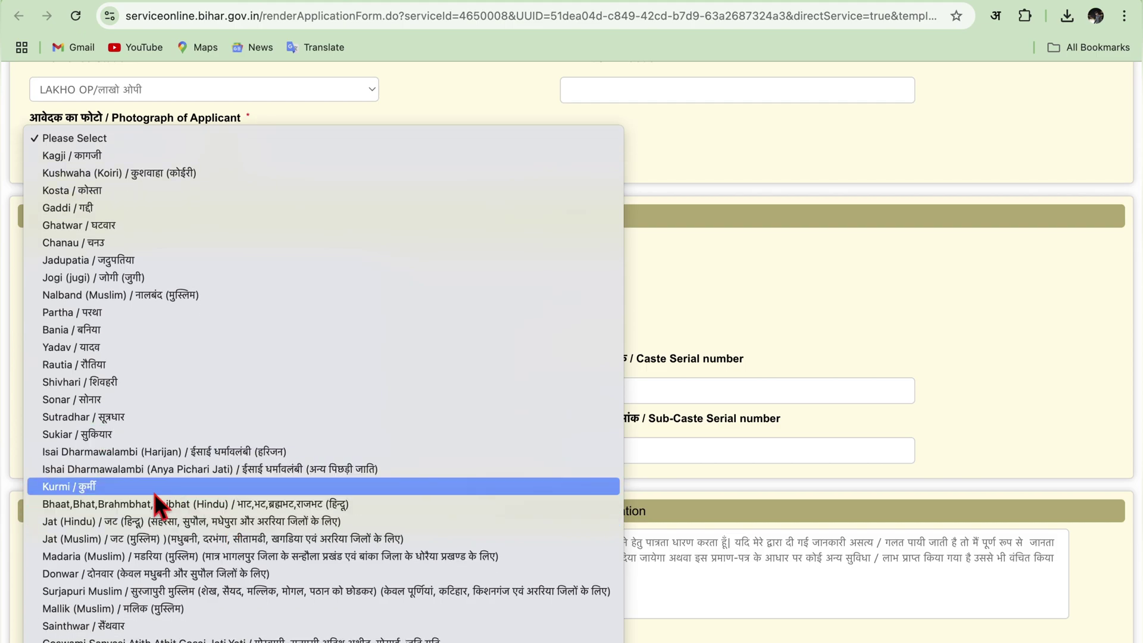
{"action": "left_click", "coordinate": [127, 487]}
{"action": "scroll", "coordinate": [470, 404], "scroll_direction": "down", "scroll_amount": 1}
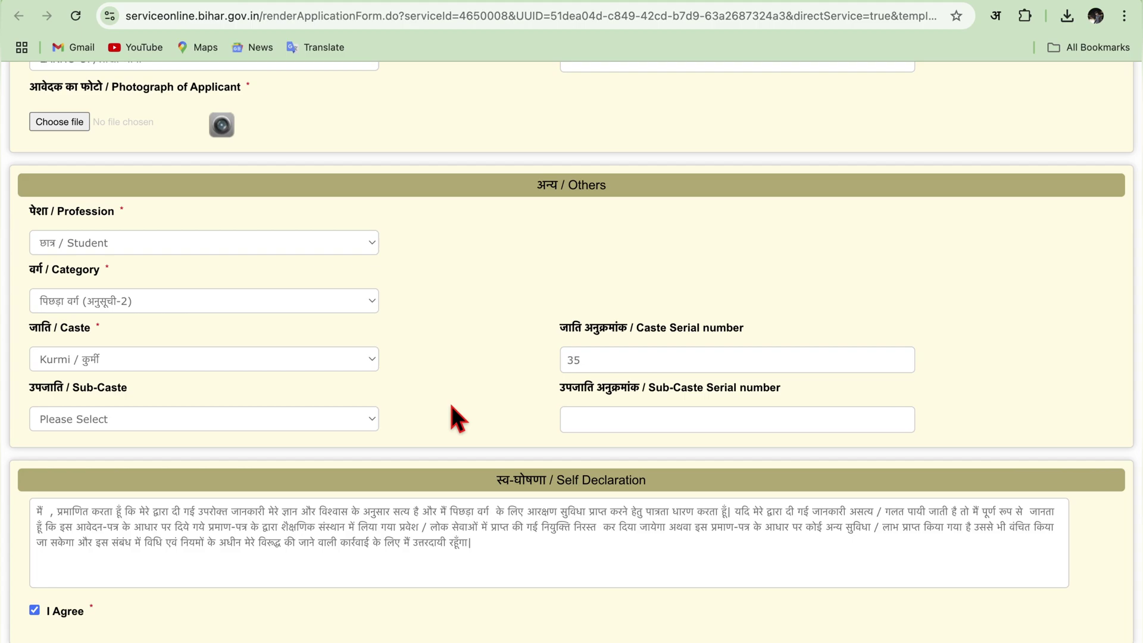
- Scroll down to the captcha and Proceed button, then back up to the form's top
{"action": "scroll", "coordinate": [450, 407], "scroll_direction": "down", "scroll_amount": 10}
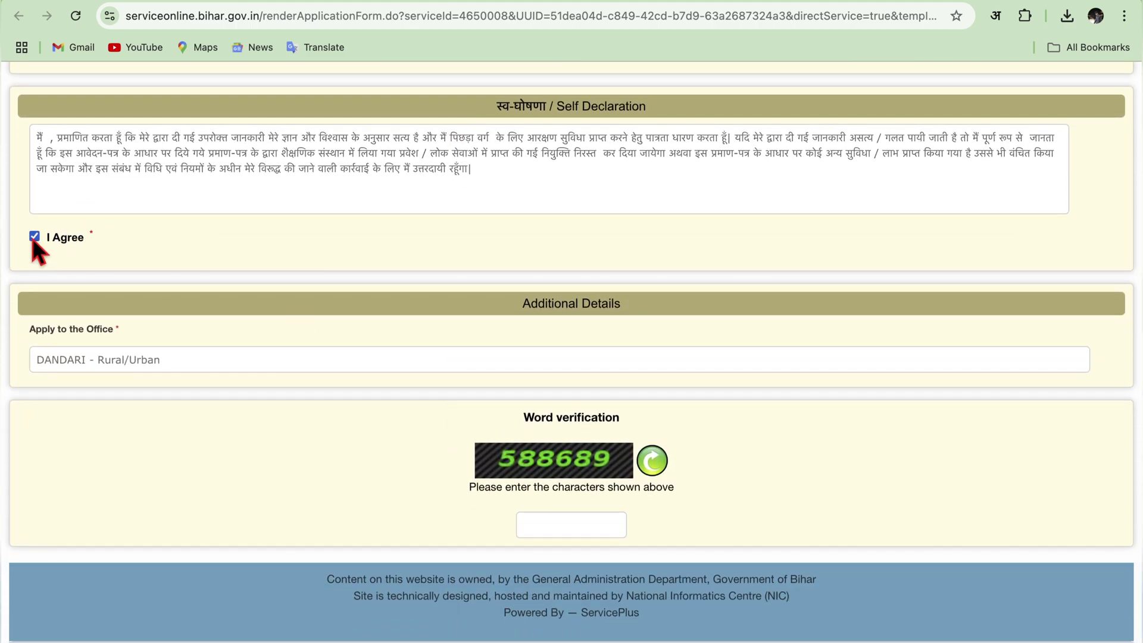
{"action": "scroll", "coordinate": [180, 324], "scroll_direction": "down", "scroll_amount": 1}
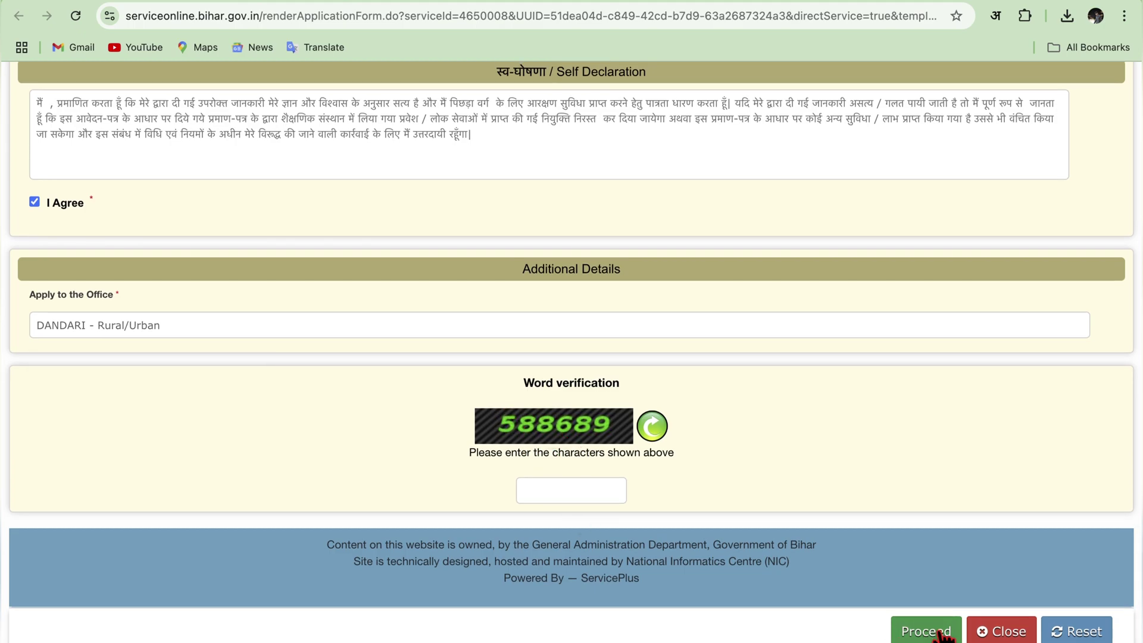
{"action": "scroll", "coordinate": [712, 381], "scroll_direction": "up", "scroll_amount": 15}
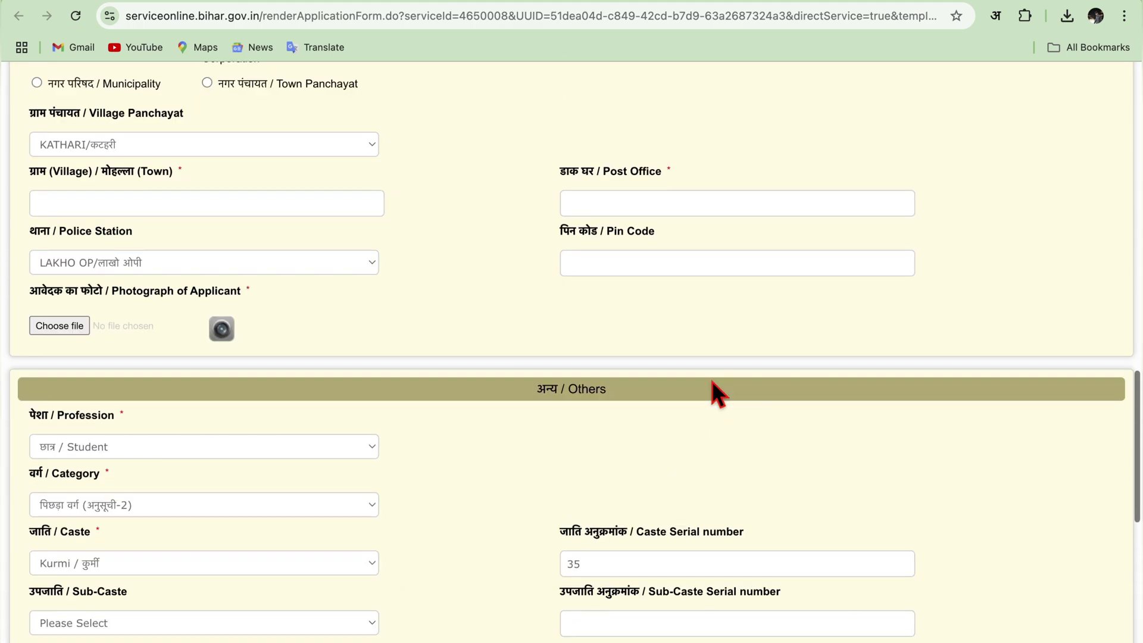
{"action": "scroll", "coordinate": [712, 382], "scroll_direction": "up", "scroll_amount": 15}
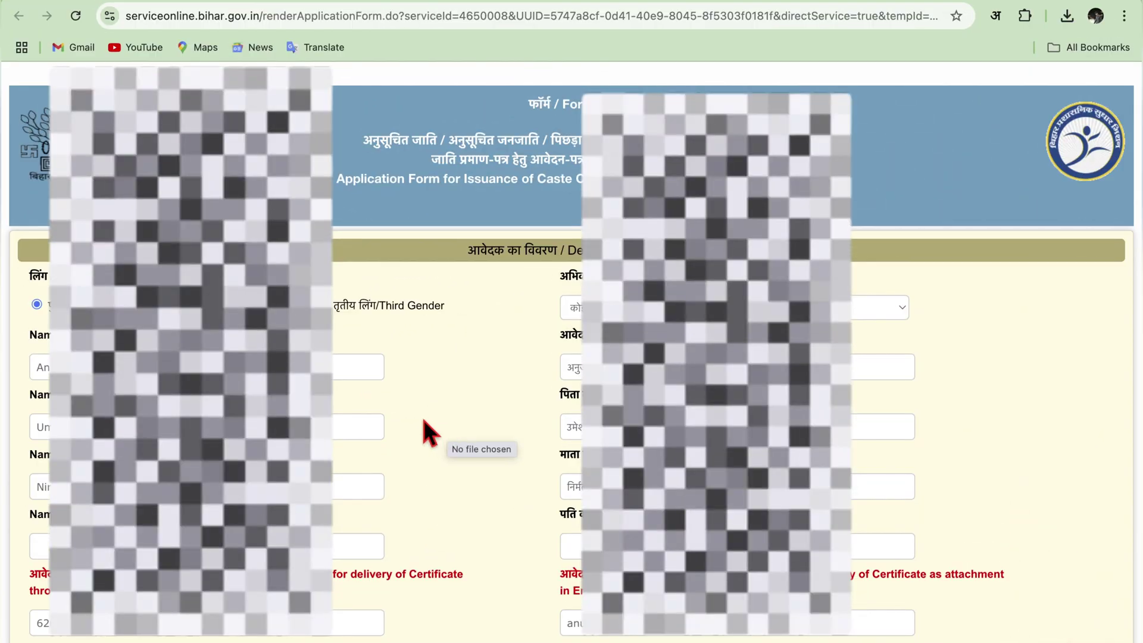
- Scroll past the Other and Self Declaration sections down to the Word verification captcha
{"action": "scroll", "coordinate": [488, 506], "scroll_direction": "down", "scroll_amount": 5}
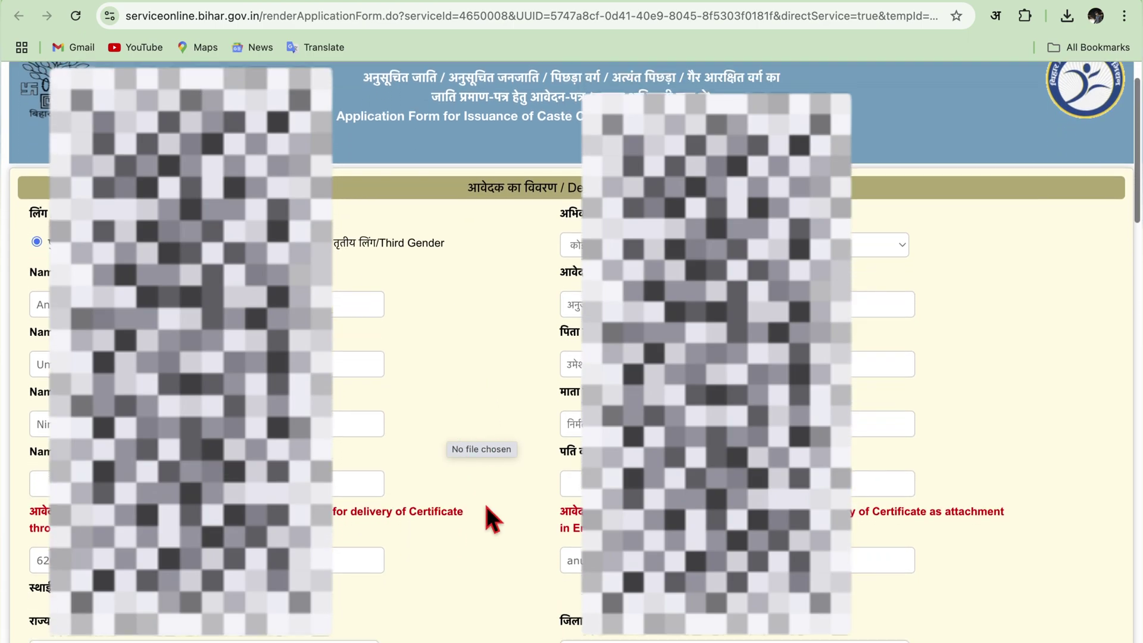
{"action": "scroll", "coordinate": [490, 520], "scroll_direction": "down", "scroll_amount": 7}
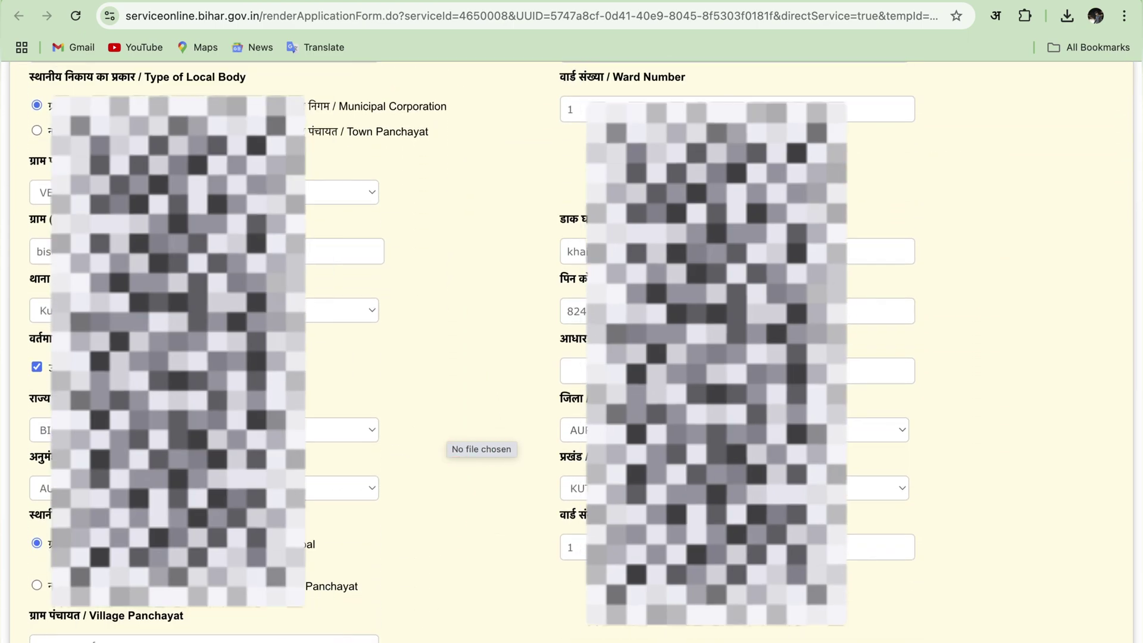
{"action": "scroll", "coordinate": [407, 474], "scroll_direction": "down", "scroll_amount": 8}
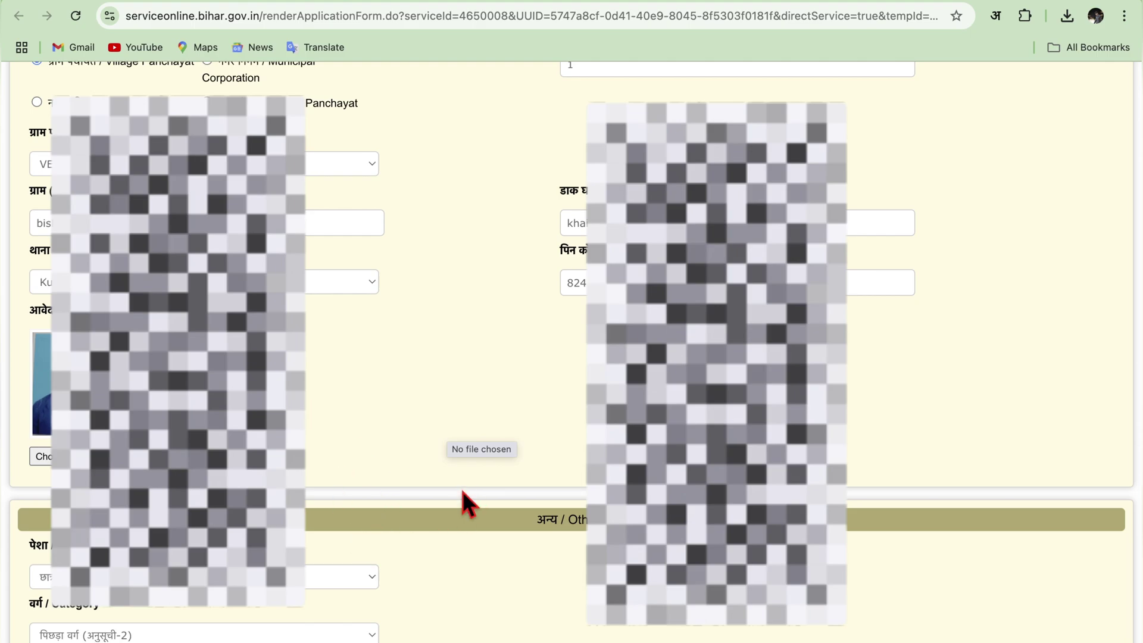
{"action": "scroll", "coordinate": [485, 520], "scroll_direction": "down", "scroll_amount": 8}
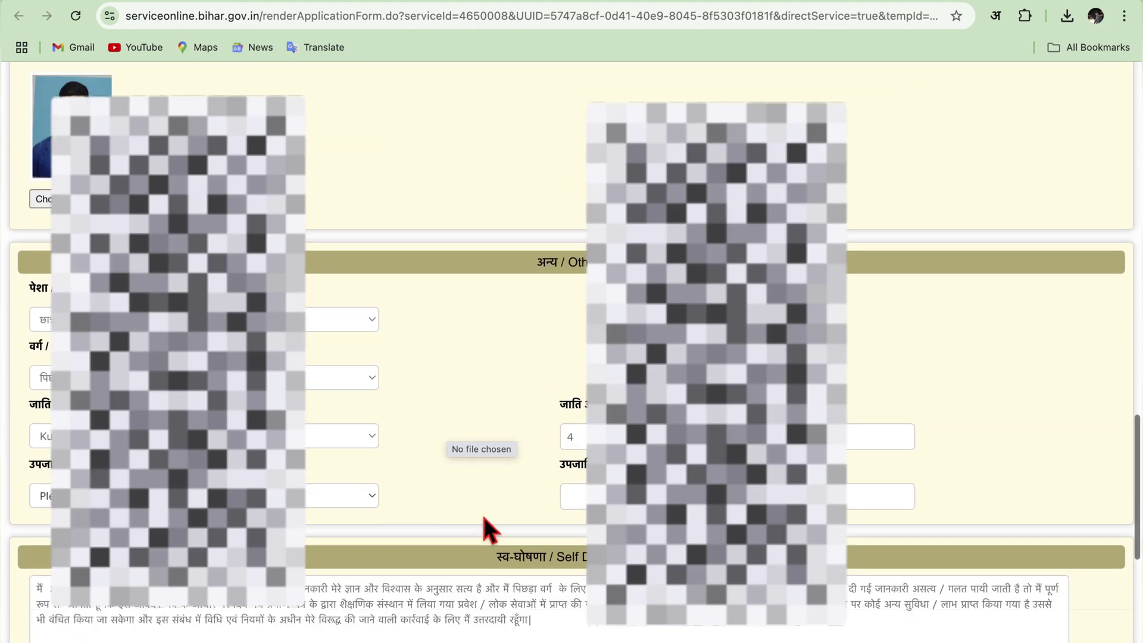
{"action": "scroll", "coordinate": [484, 517], "scroll_direction": "down", "scroll_amount": 5}
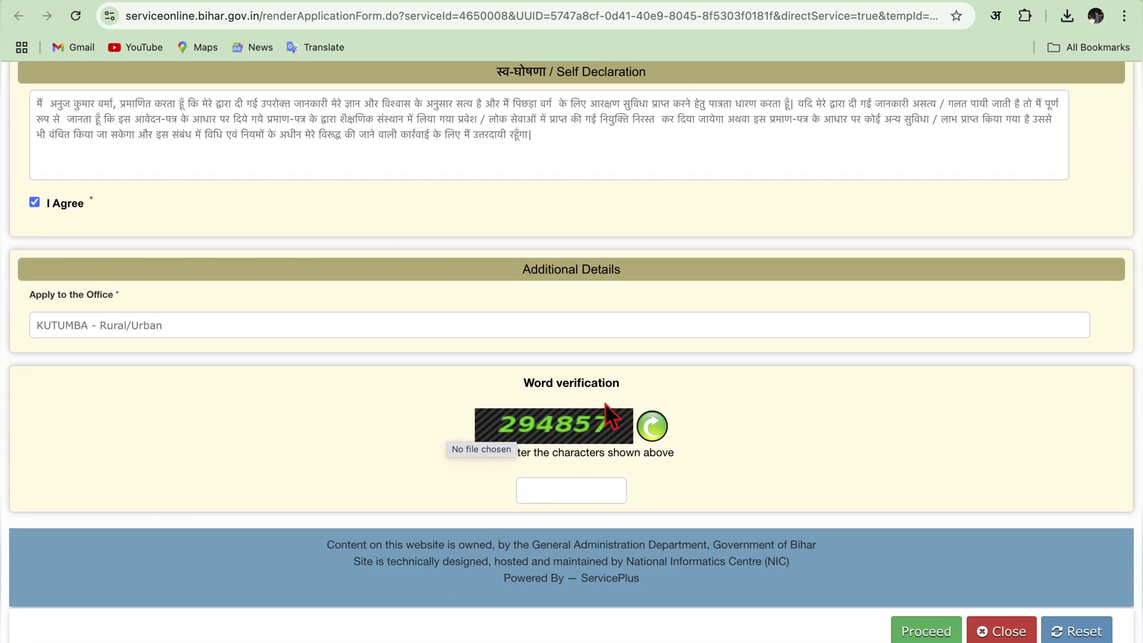
- Enter the captcha characters, send the form, and accept the name and contact check reminder
{"action": "left_click", "coordinate": [560, 494]}
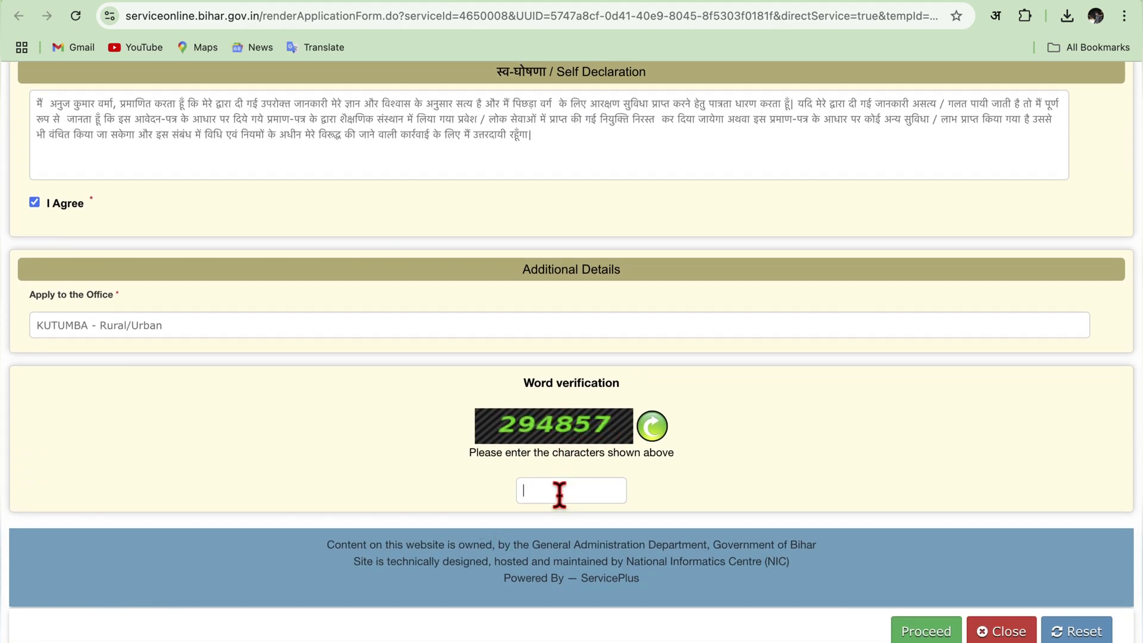
{"action": "type", "text": "294857"}
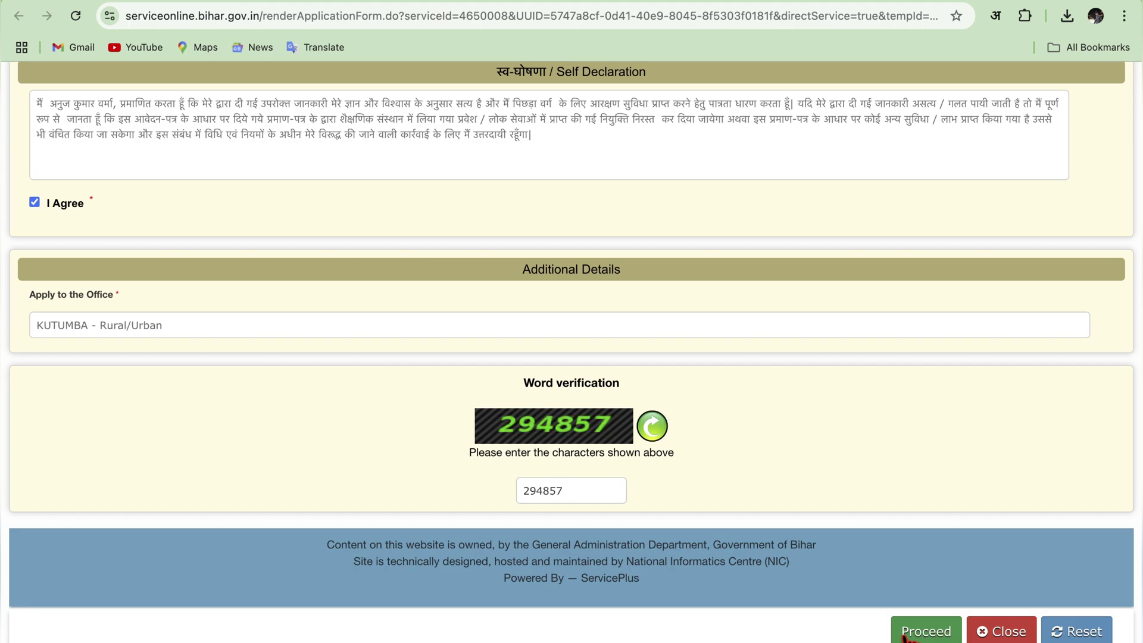
{"action": "left_click", "coordinate": [922, 634]}
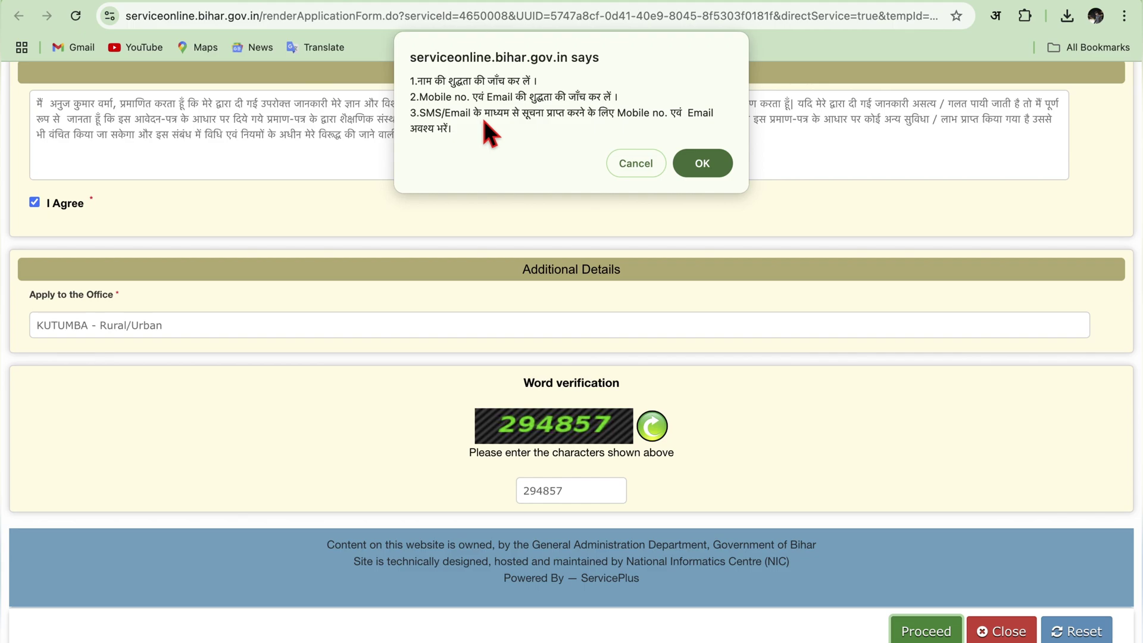
{"action": "left_click", "coordinate": [702, 171]}
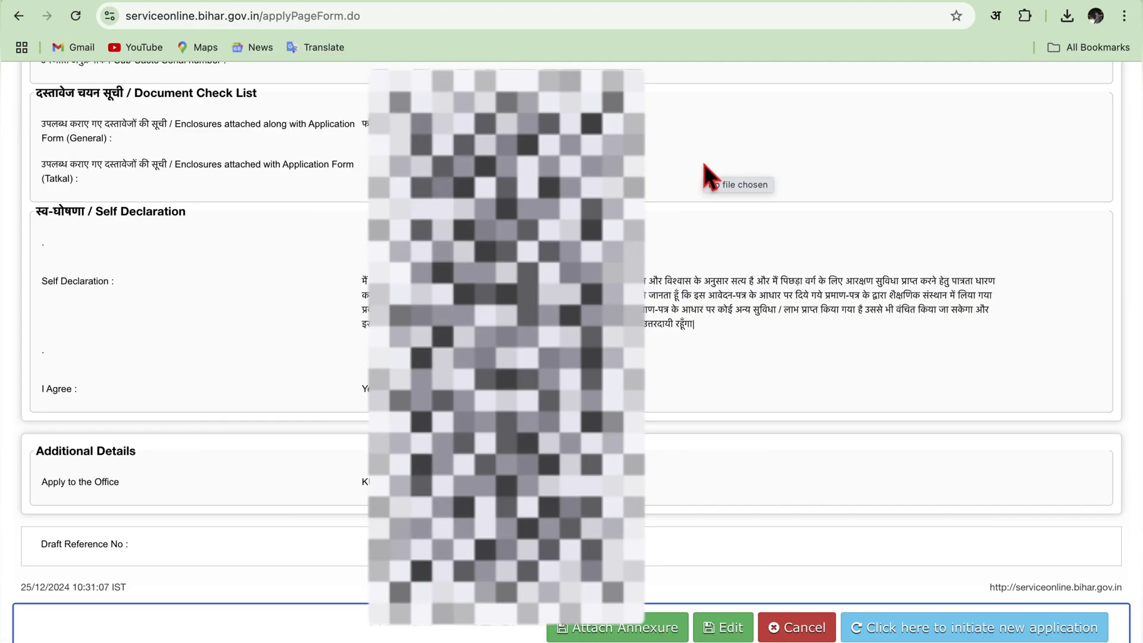
- Review the caste certificate application preview down to the self declaration and chosen office
{"action": "left_click_drag", "start_coordinate": [705, 172], "coordinate": [506, 303]}
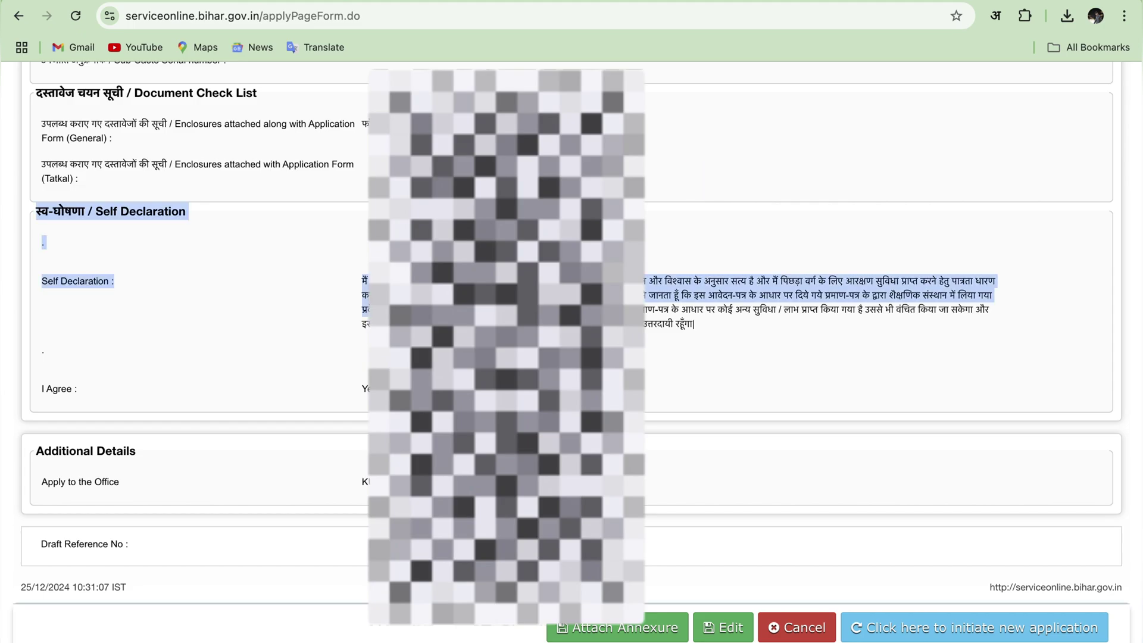
{"action": "scroll", "coordinate": [506, 303], "scroll_direction": "up", "scroll_amount": 12}
{"action": "scroll", "coordinate": [572, 351], "scroll_direction": "up", "scroll_amount": 15}
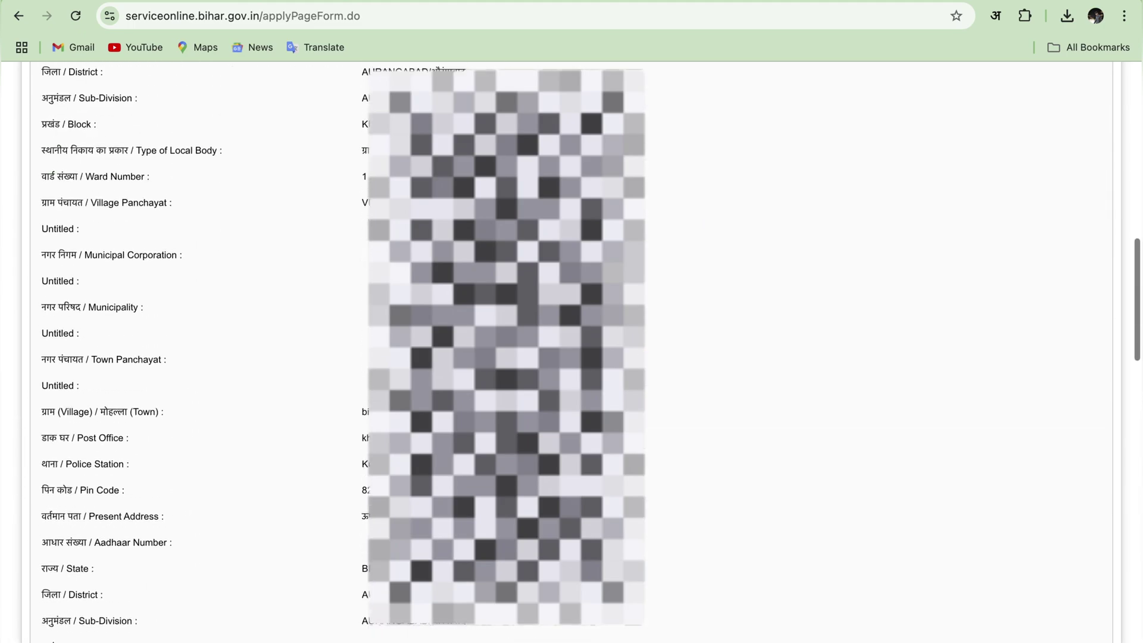
{"action": "scroll", "coordinate": [571, 351], "scroll_direction": "down", "scroll_amount": 20}
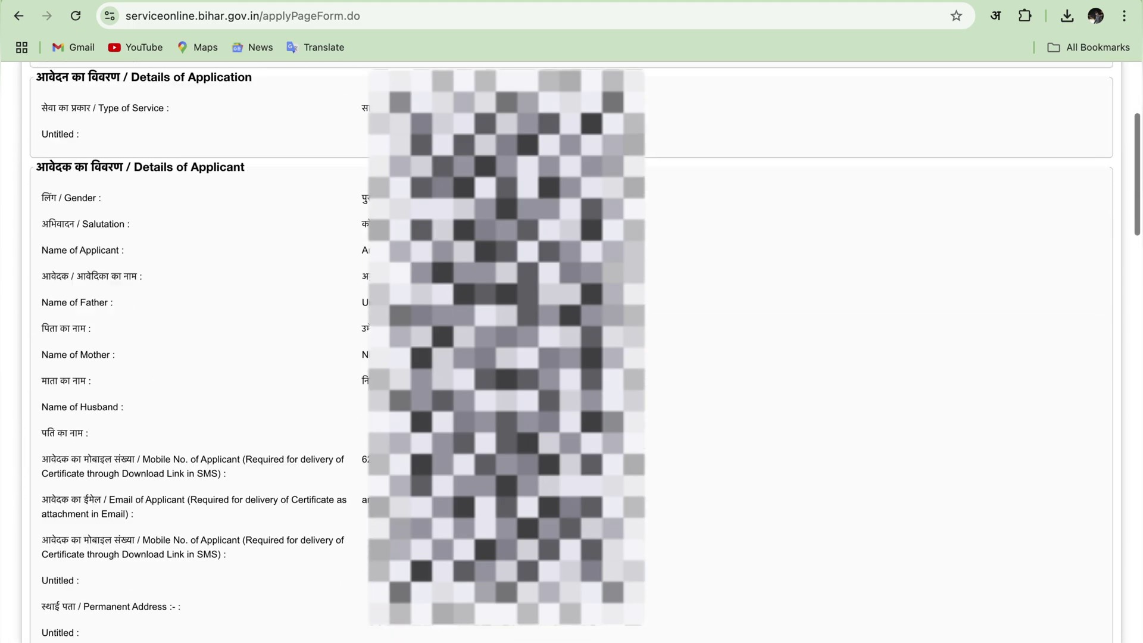
{"action": "scroll", "coordinate": [702, 557], "scroll_direction": "down", "scroll_amount": 20}
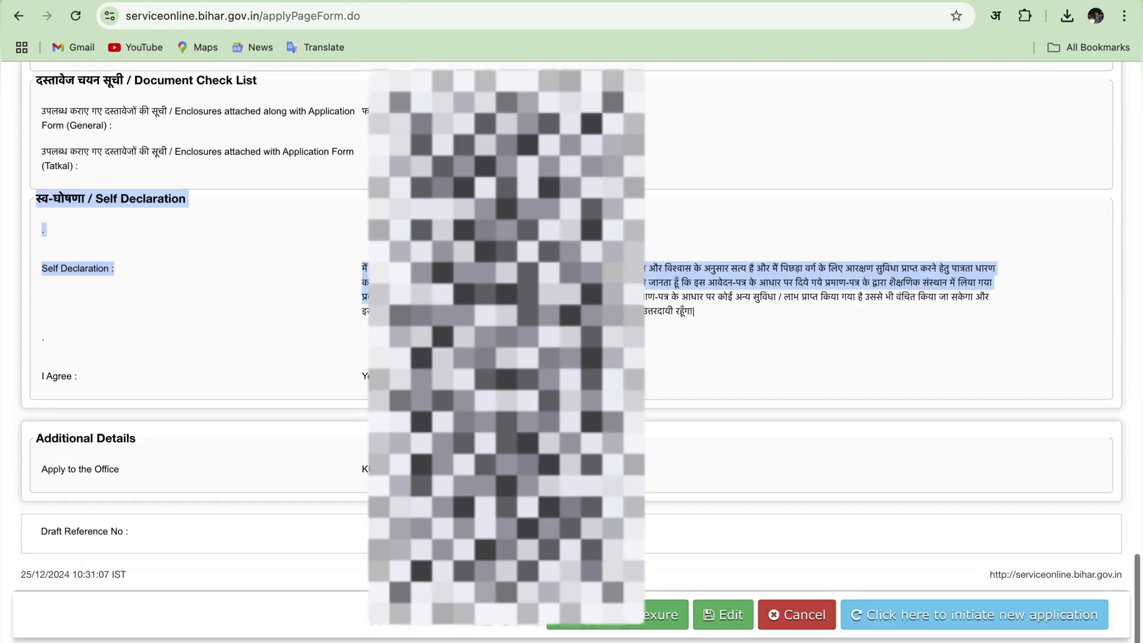
{"action": "left_click", "coordinate": [692, 507]}
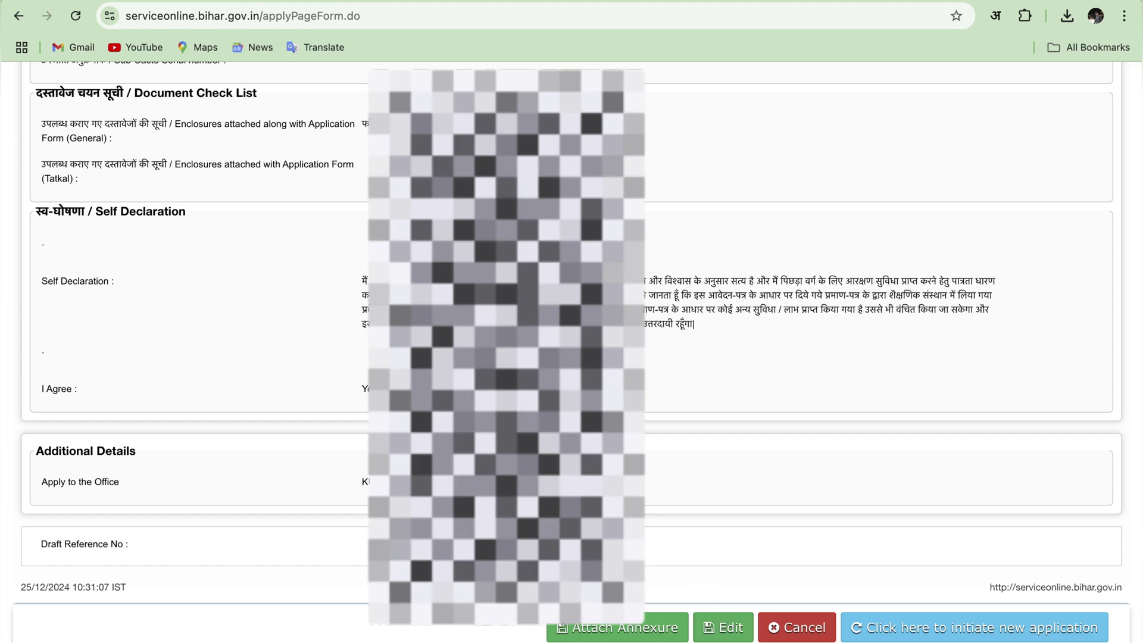
- Go to Attach Annexure and choose आधार कार्ड as the enclosure document type
{"action": "left_click", "coordinate": [628, 633]}
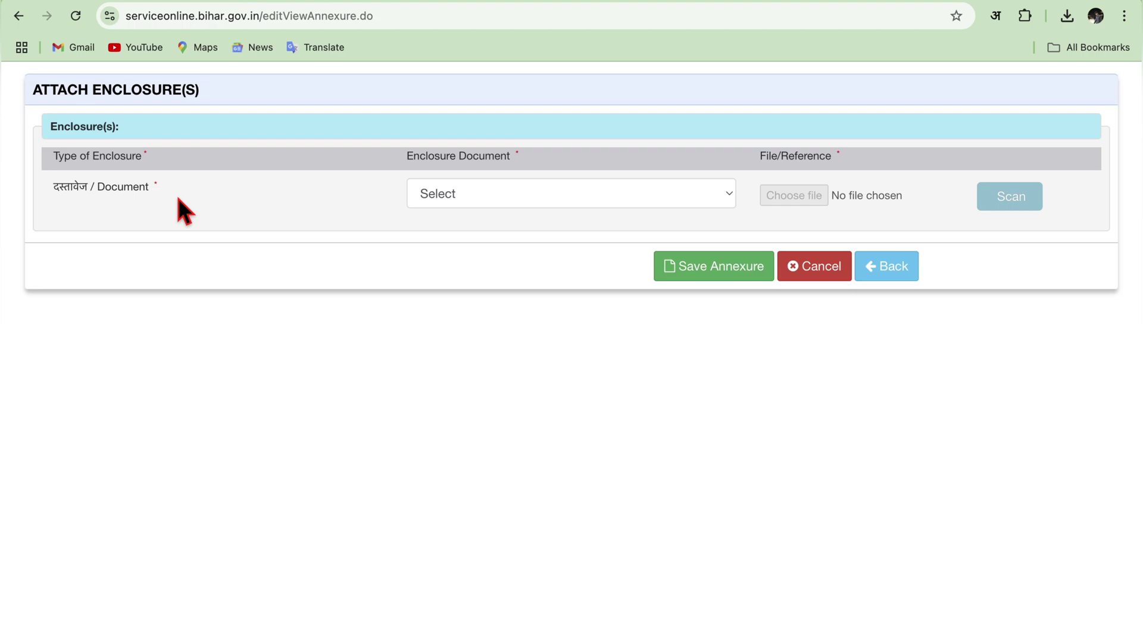
{"action": "left_click", "coordinate": [484, 191]}
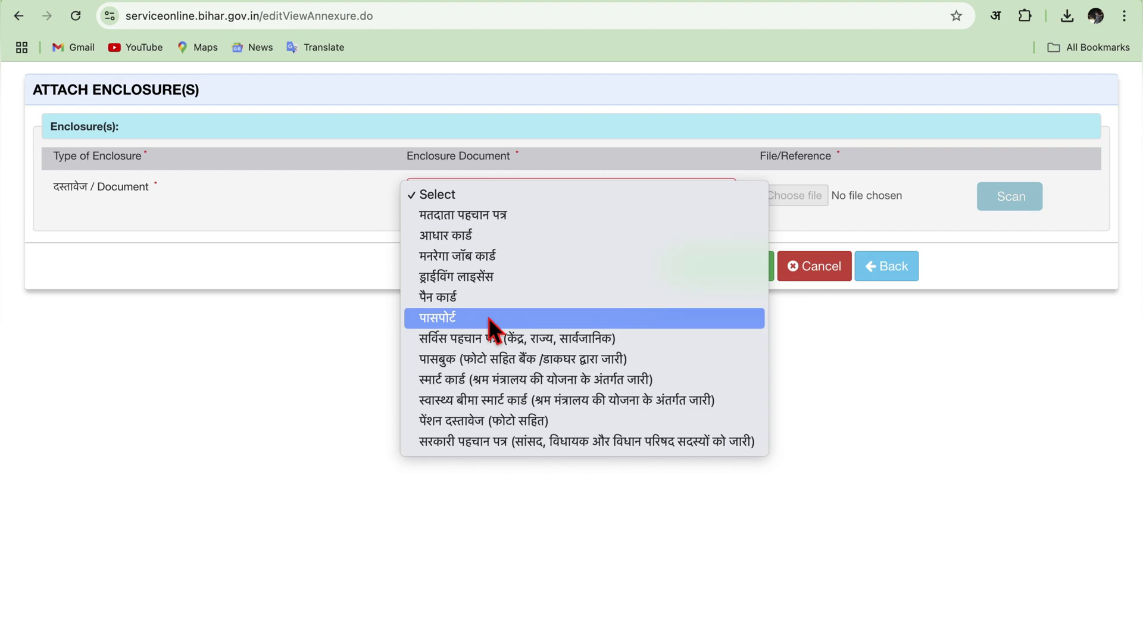
{"action": "left_click", "coordinate": [451, 245]}
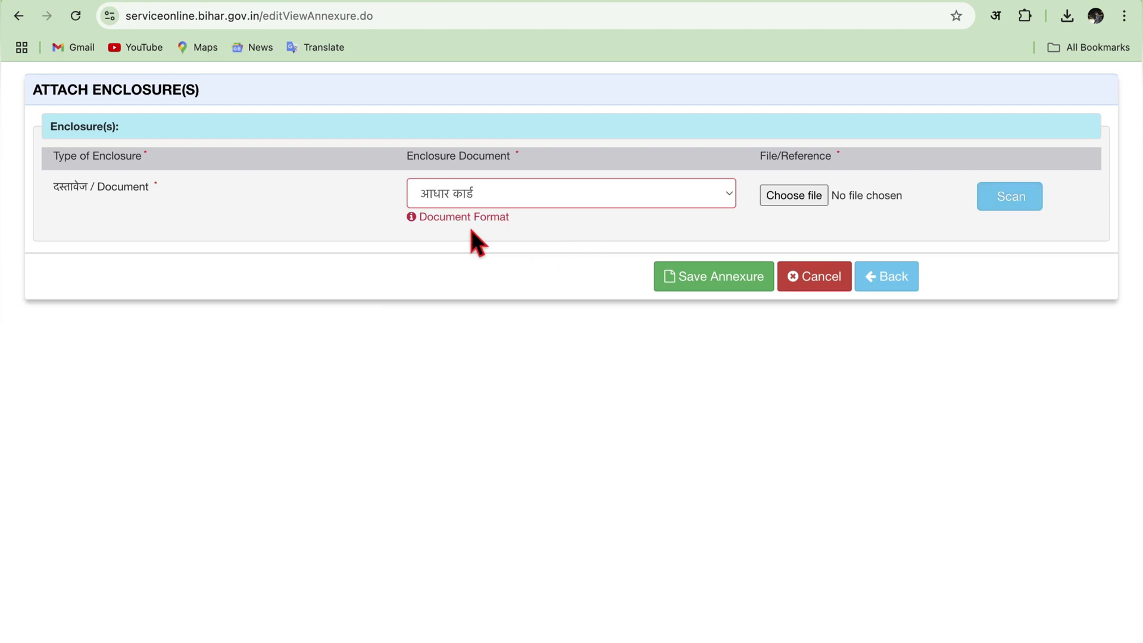
- Choose the Aadhaar card PDF from the Desktop as the enclosure file
{"action": "left_click", "coordinate": [806, 209]}
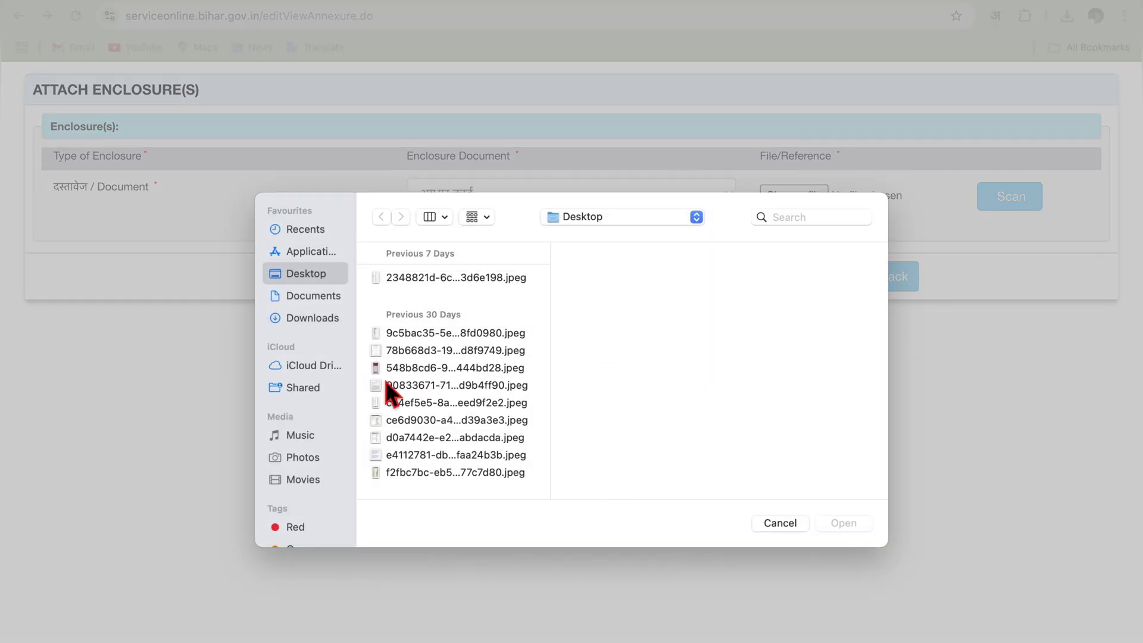
{"action": "scroll", "coordinate": [425, 401], "scroll_direction": "down", "scroll_amount": 5}
{"action": "scroll", "coordinate": [425, 405], "scroll_direction": "down", "scroll_amount": 2}
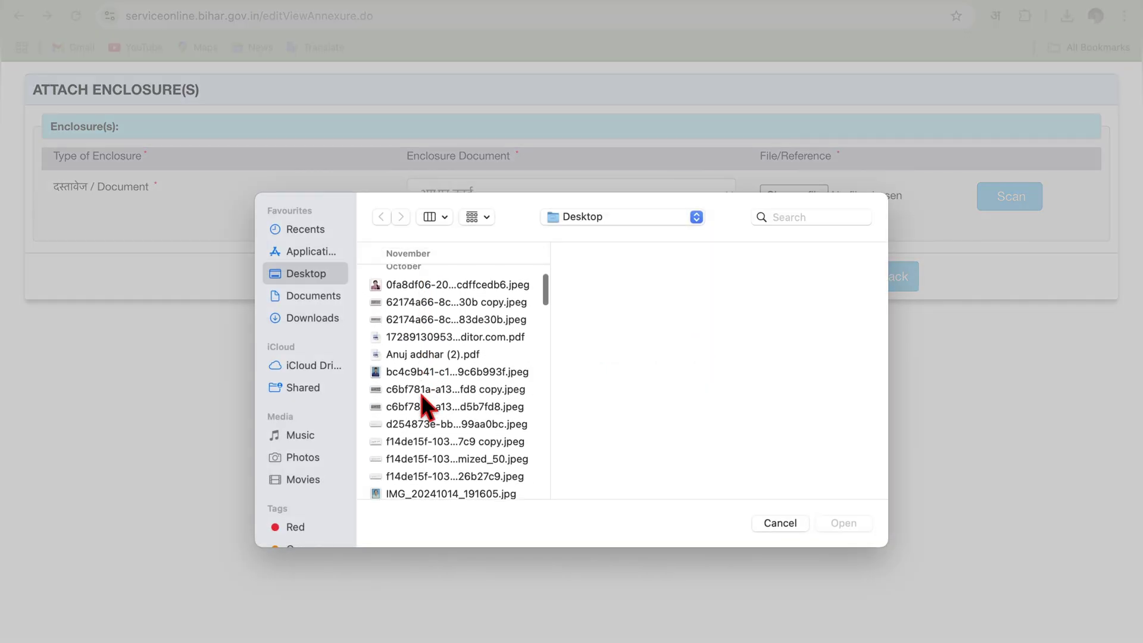
{"action": "left_click", "coordinate": [423, 352]}
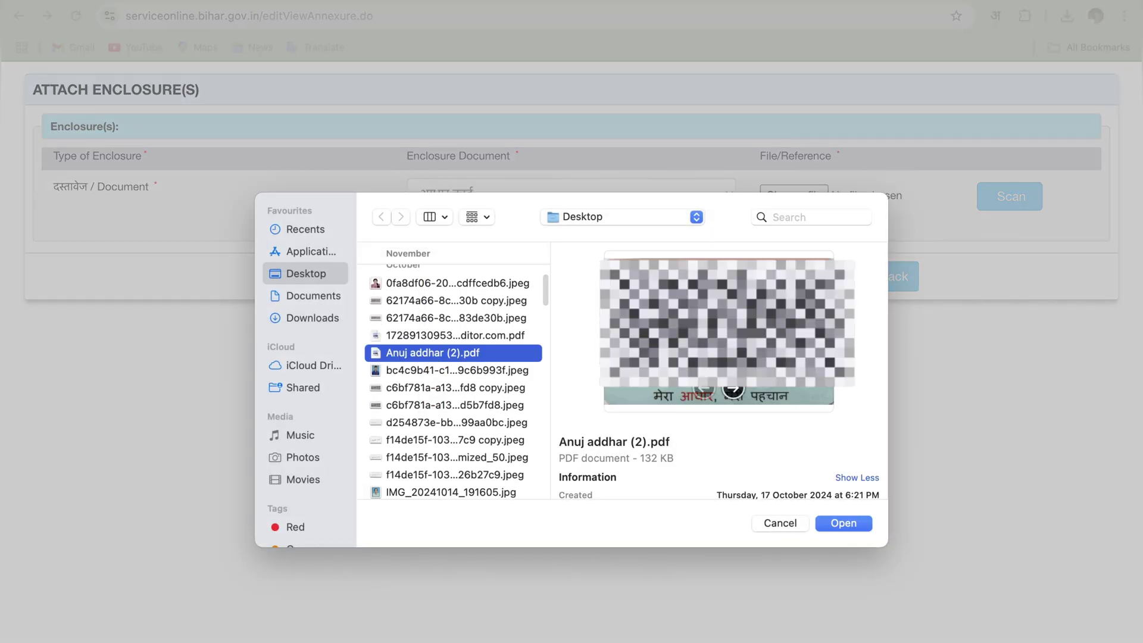
{"action": "left_click", "coordinate": [839, 523]}
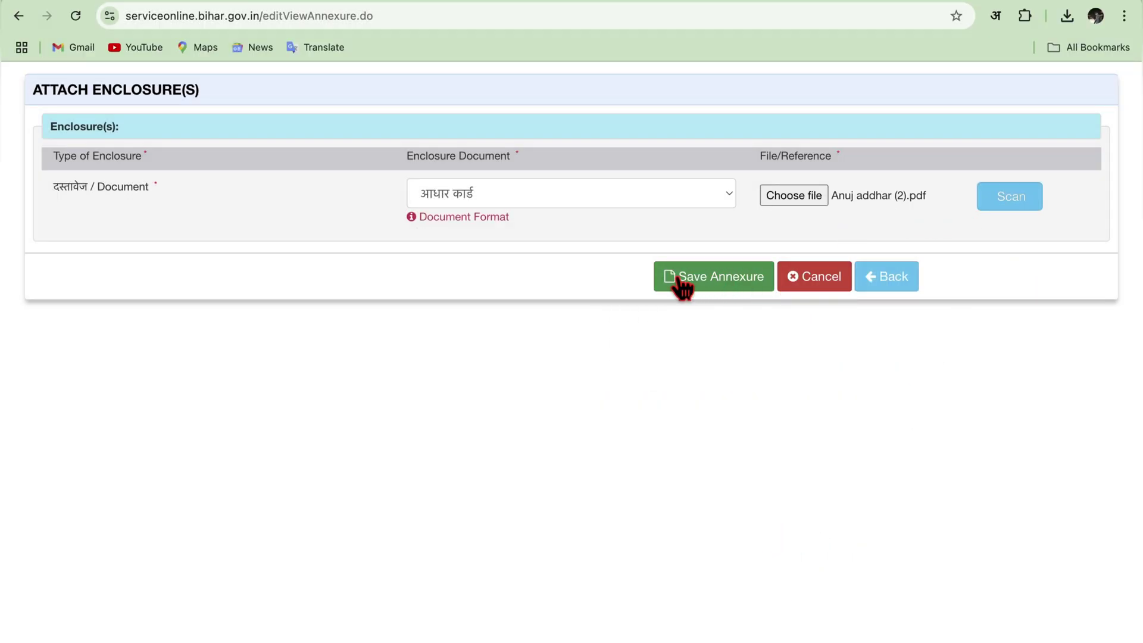
- Save the Aadhaar enclosure so it appears under Annexure List as दस्तावेज / Document
{"action": "left_click", "coordinate": [721, 280]}
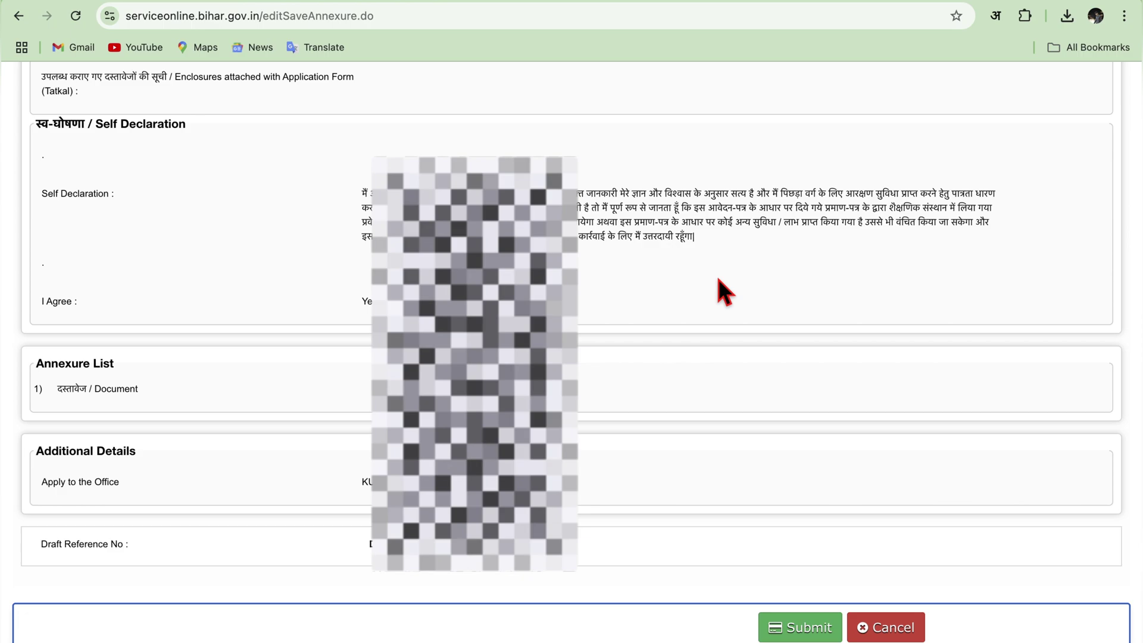
- Submit the caste certificate application to get its acknowledgement dated 25/12/2024
{"action": "left_click", "coordinate": [805, 634]}
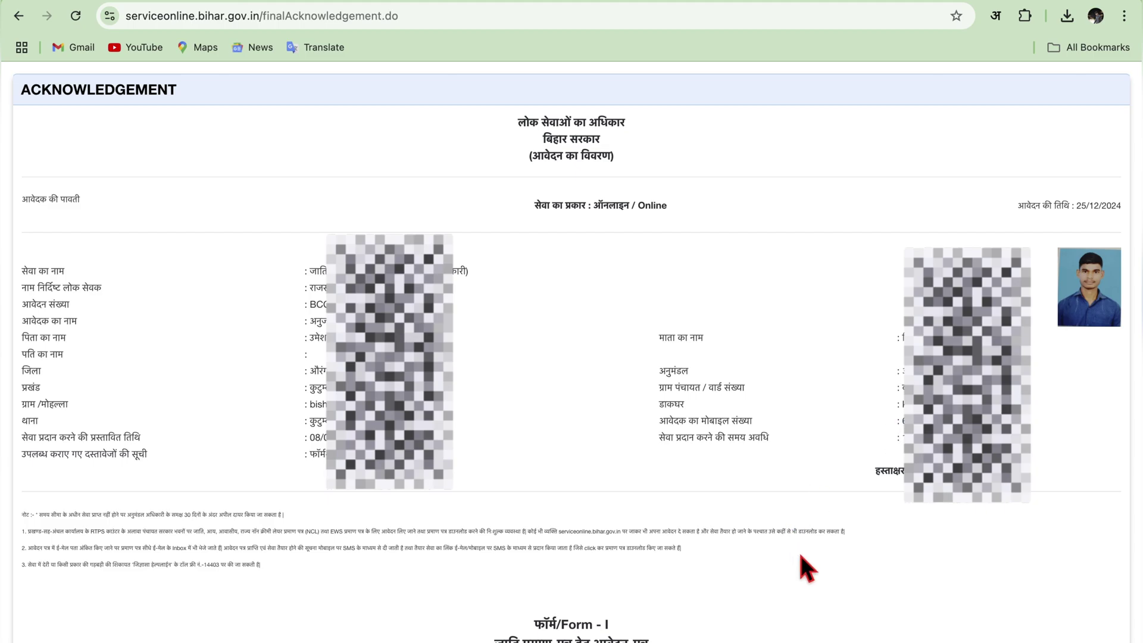
- Export the acknowledgement with its Form-I details as a downloaded PDF
{"action": "scroll", "coordinate": [801, 556], "scroll_direction": "down", "scroll_amount": 10}
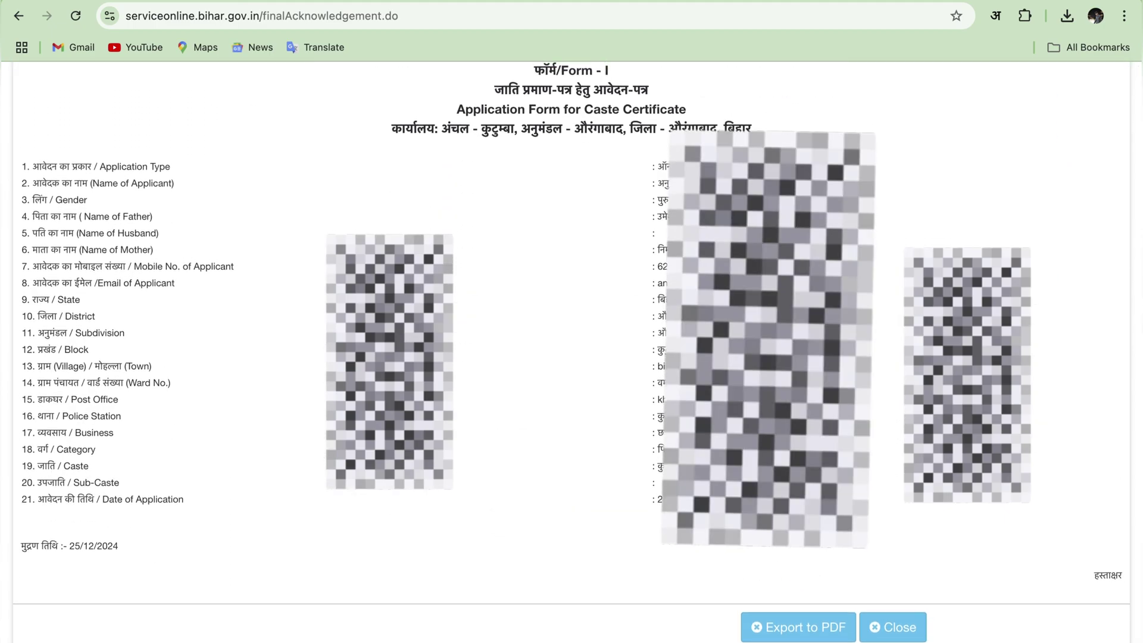
{"action": "left_click", "coordinate": [802, 631]}
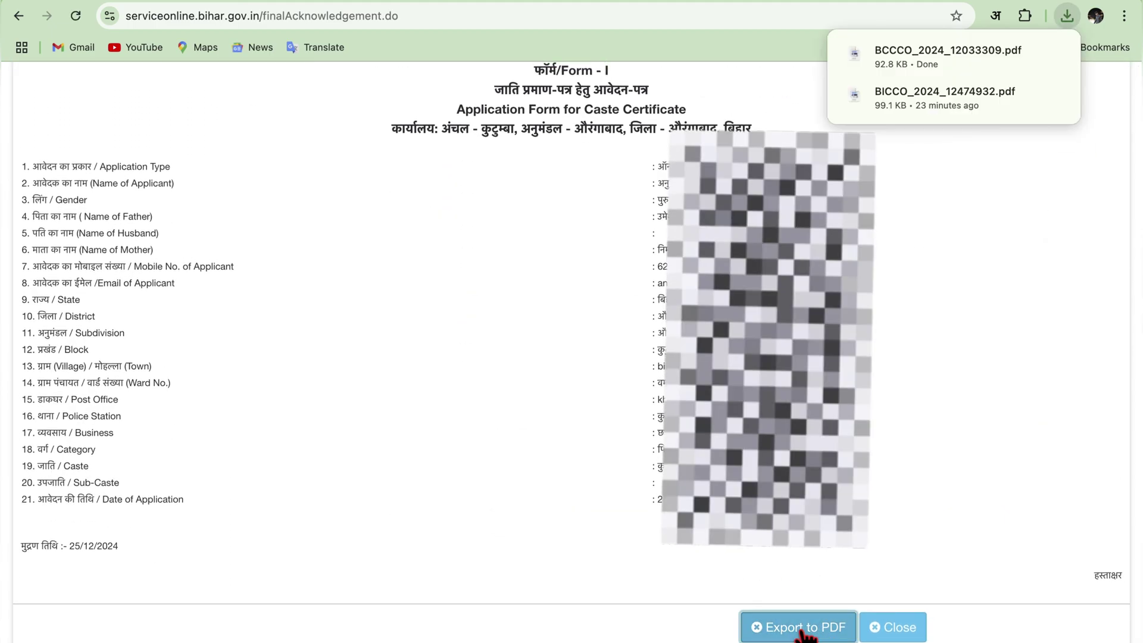